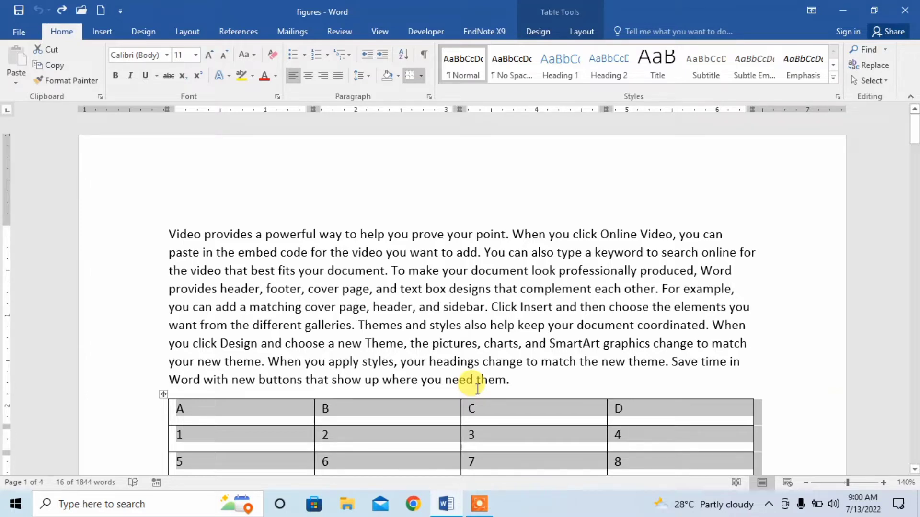
Step: Look through the document's opening pages to examine the tables and pictures that need captions
scroll(477, 314, "down", 6)
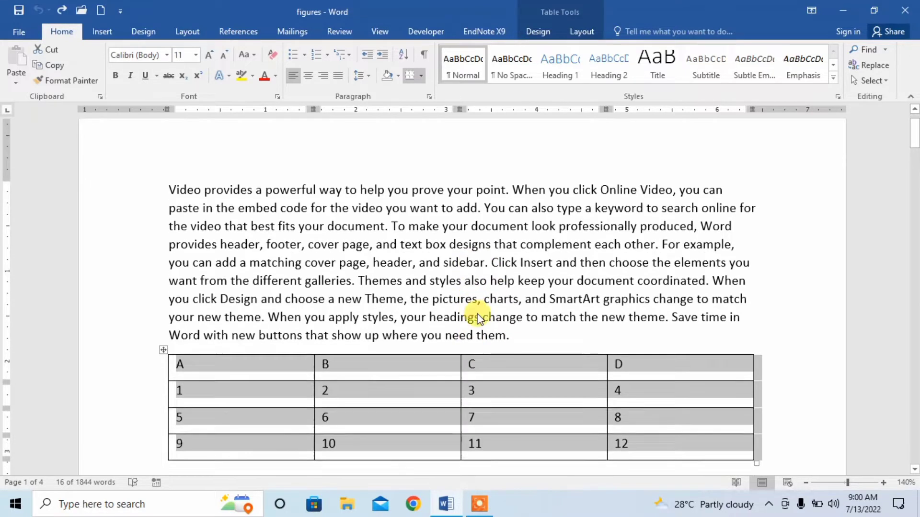
scroll(478, 314, "down", 6)
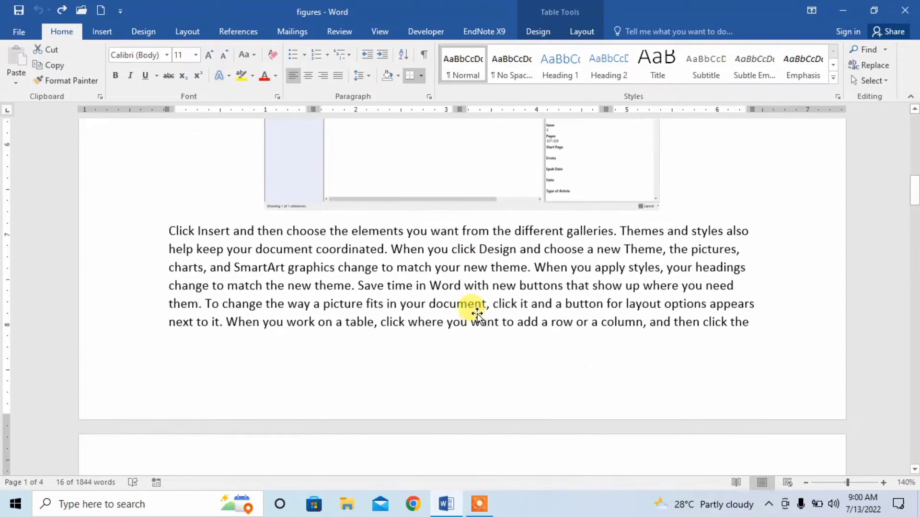
scroll(477, 314, "up", 10)
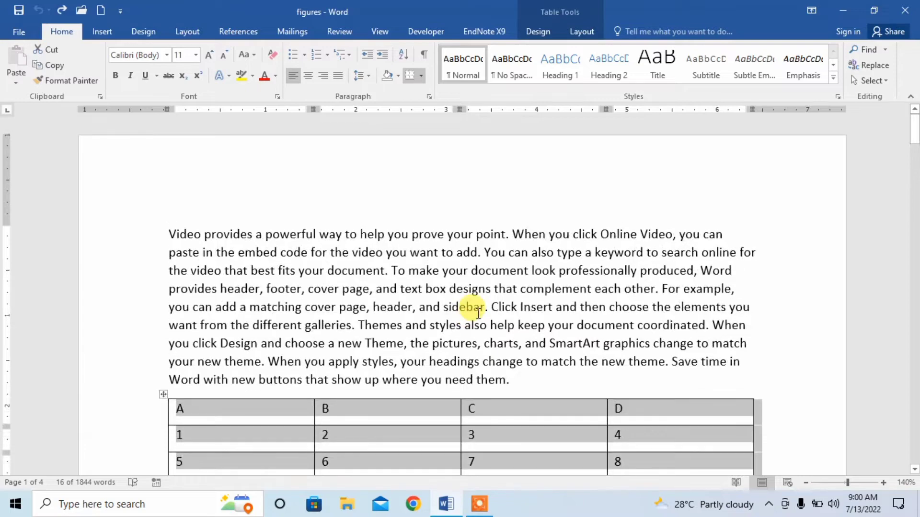
scroll(477, 312, "down", 3)
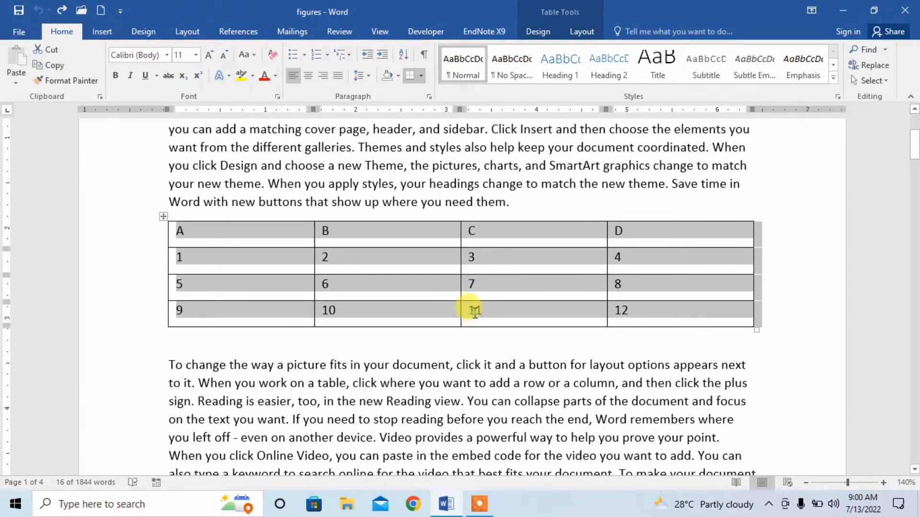
left_click(471, 311)
scroll(411, 325, "down", 5)
left_click(438, 314)
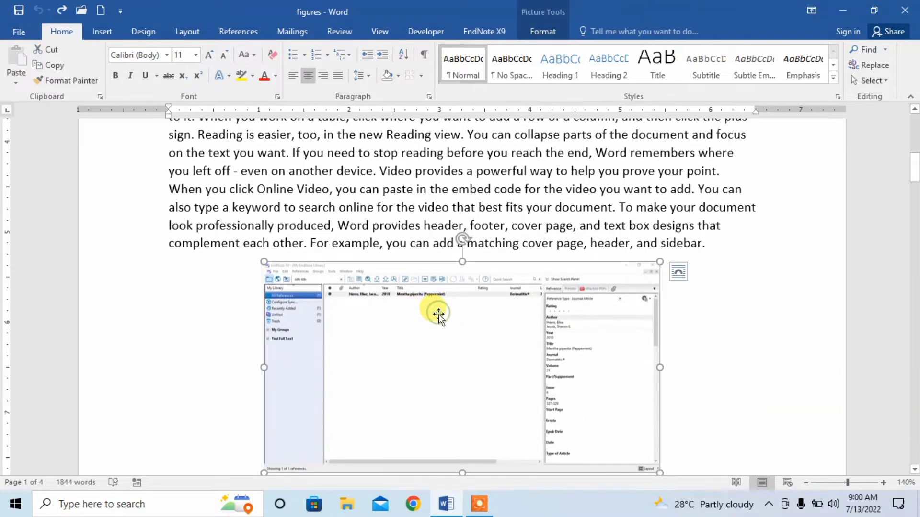
scroll(439, 314, "down", 9)
scroll(412, 357, "up", 10)
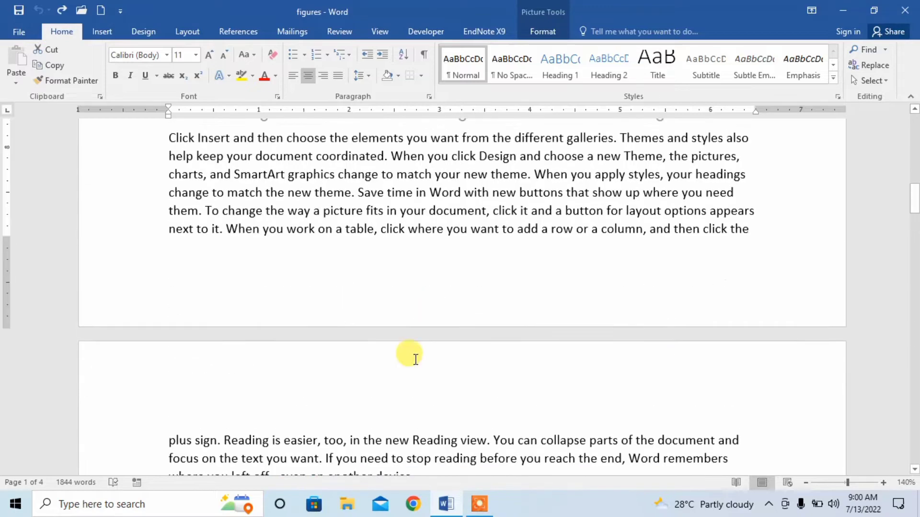
scroll(388, 386, "up", 4)
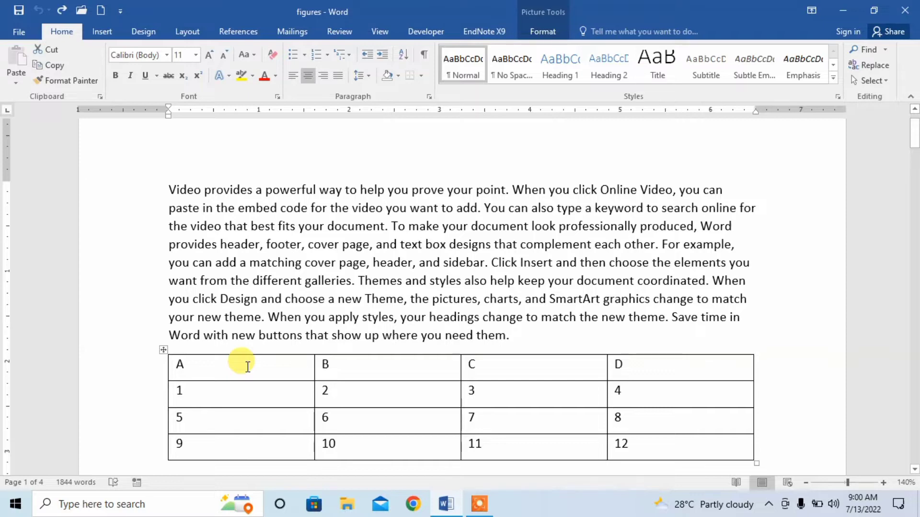
Step: Insert the caption "Table 1 data of students" above the four-column table, using the Table label
scroll(247, 367, "down", 1)
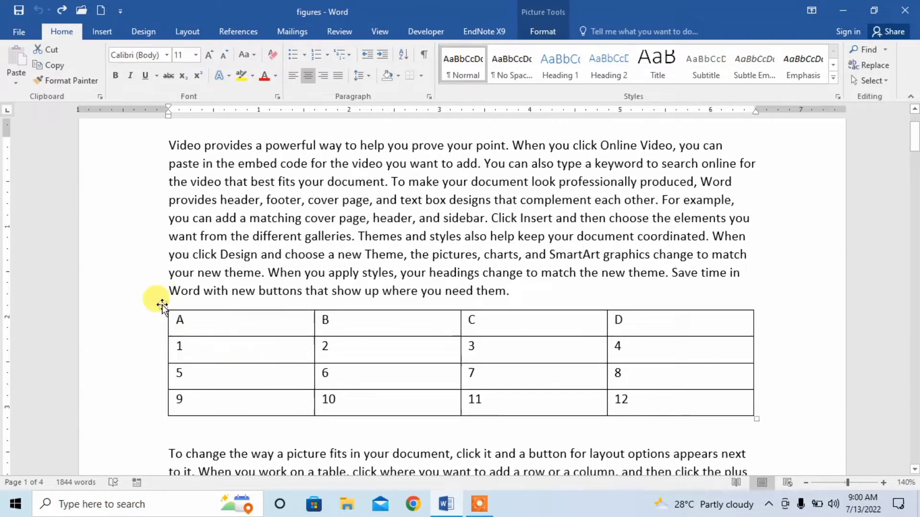
left_click(205, 323)
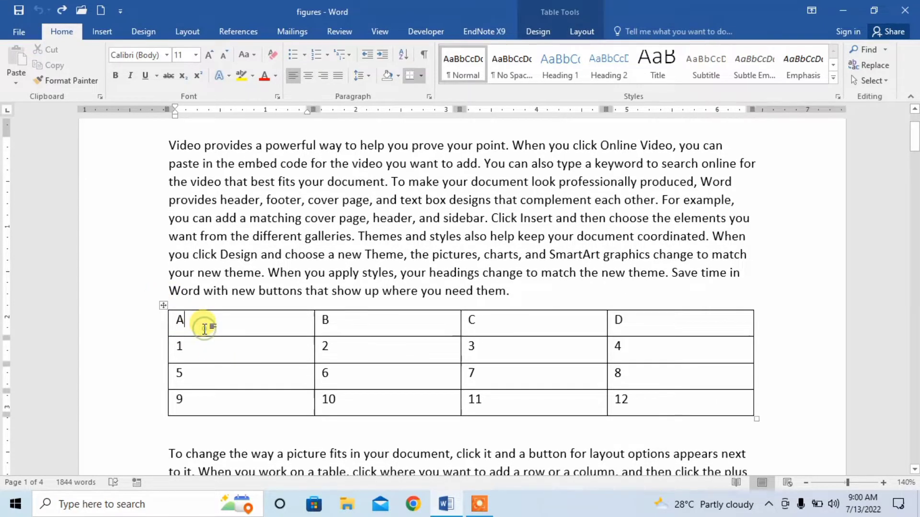
right_click(164, 306)
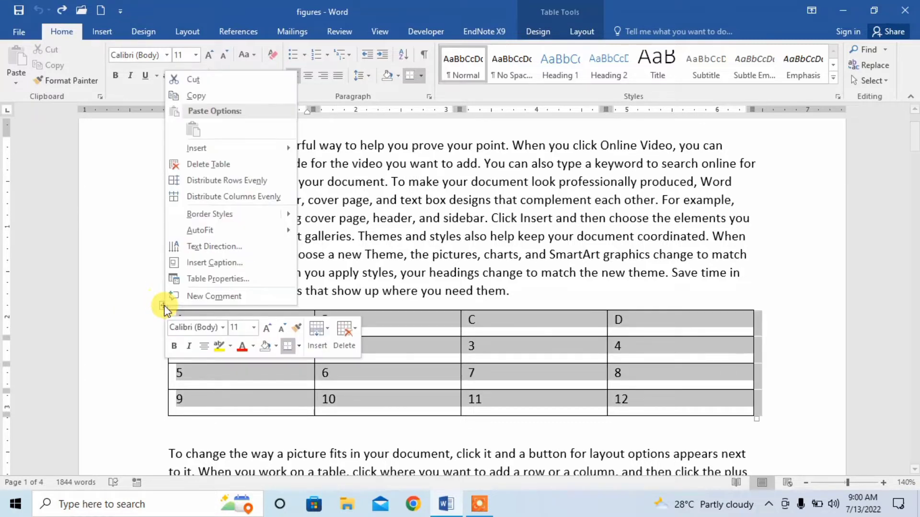
left_click(214, 261)
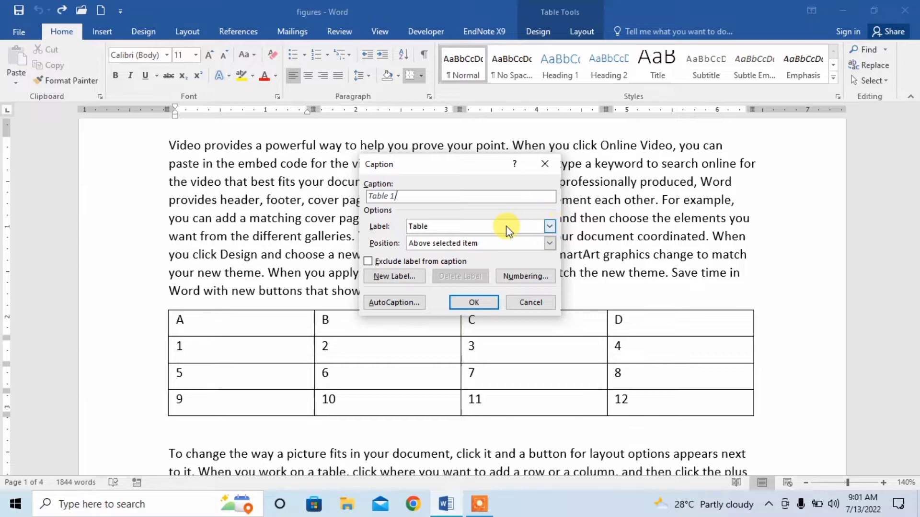
left_click(550, 226)
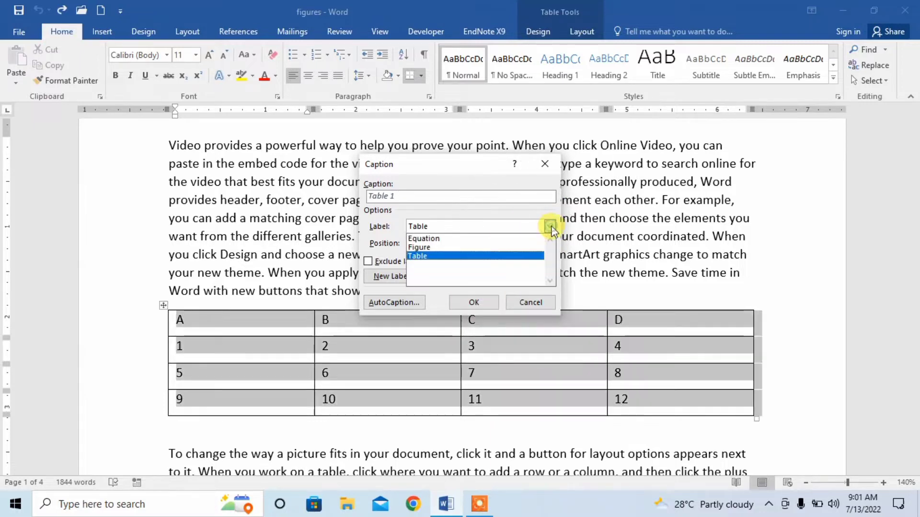
left_click(550, 226)
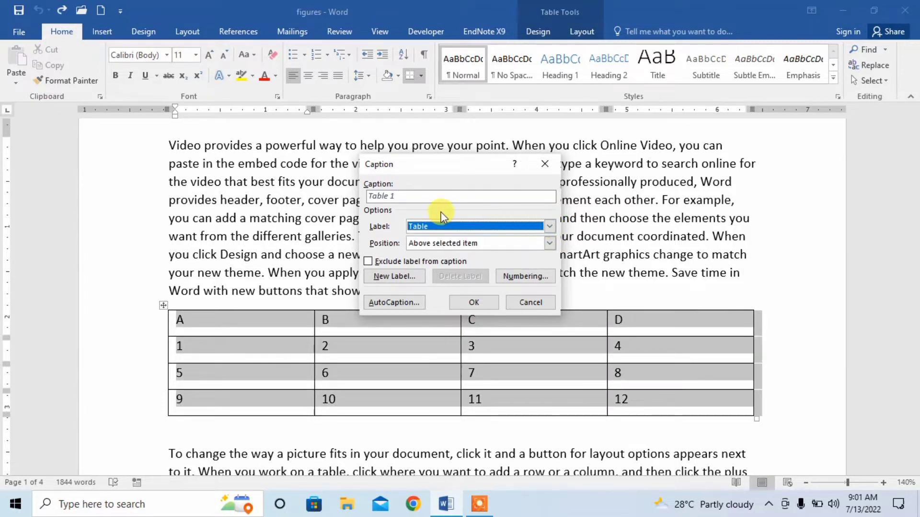
left_click(414, 201)
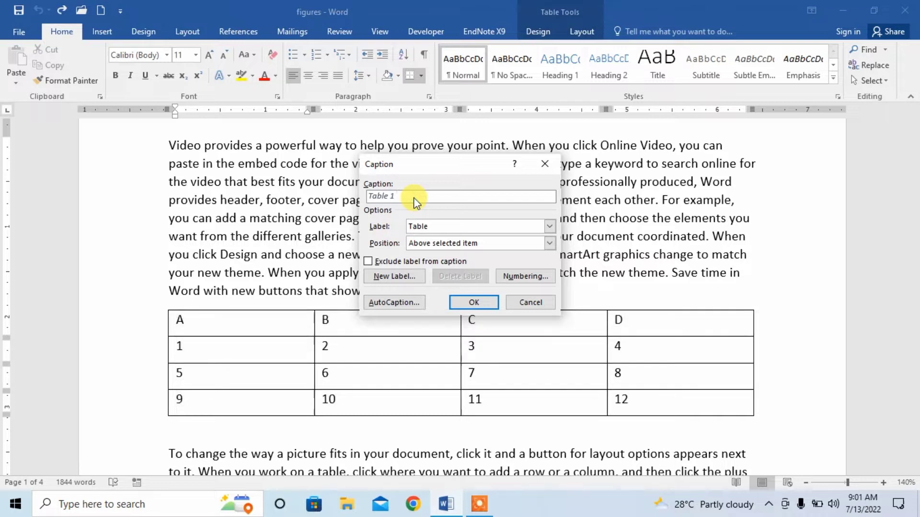
type("data of students")
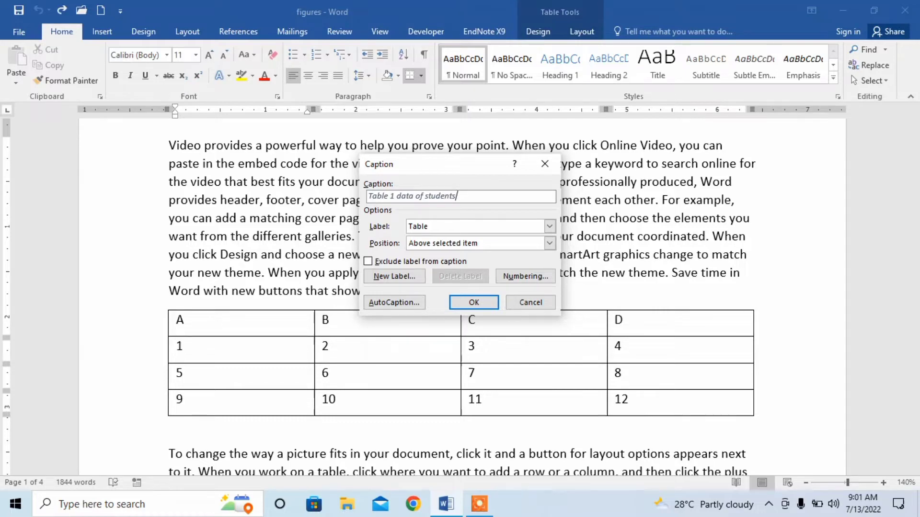
key("Return")
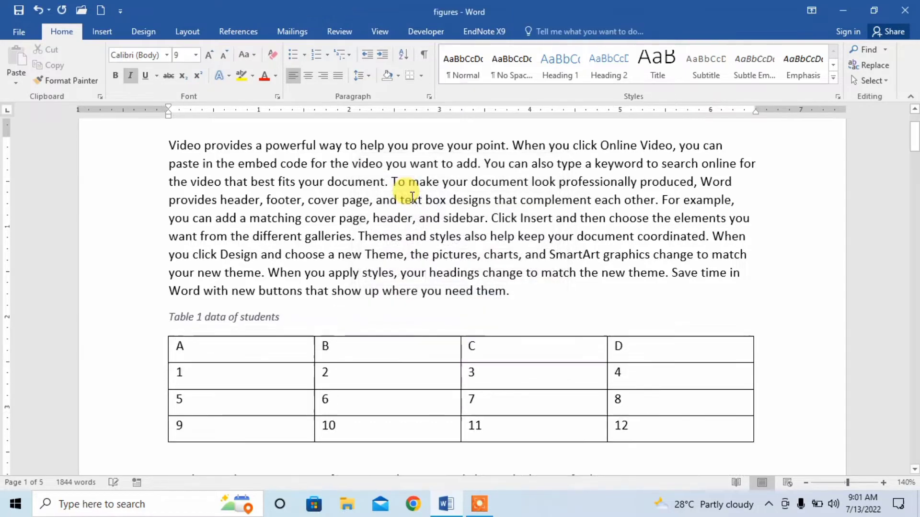
Step: Insert the caption "Figure 1 endnote" below the EndNote screenshot, using the Figure label
scroll(421, 261, "down", 7)
scroll(425, 270, "down", 3)
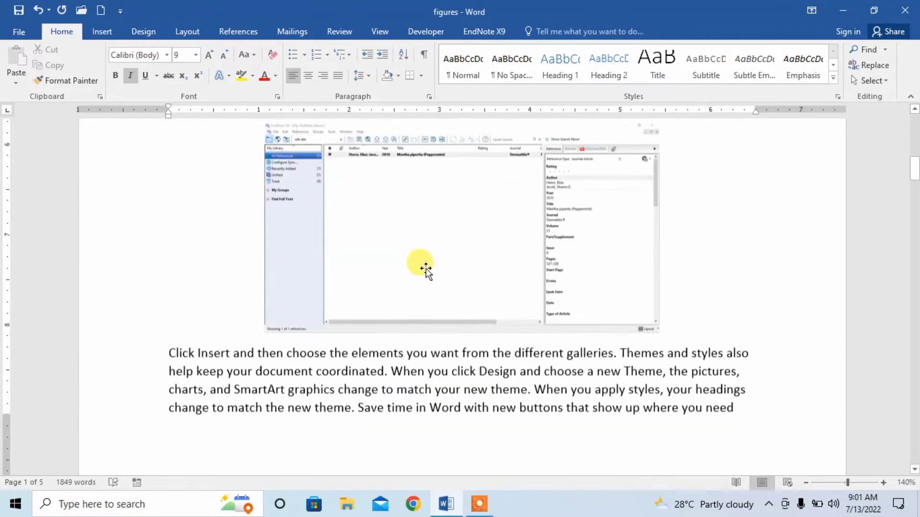
left_click(426, 269)
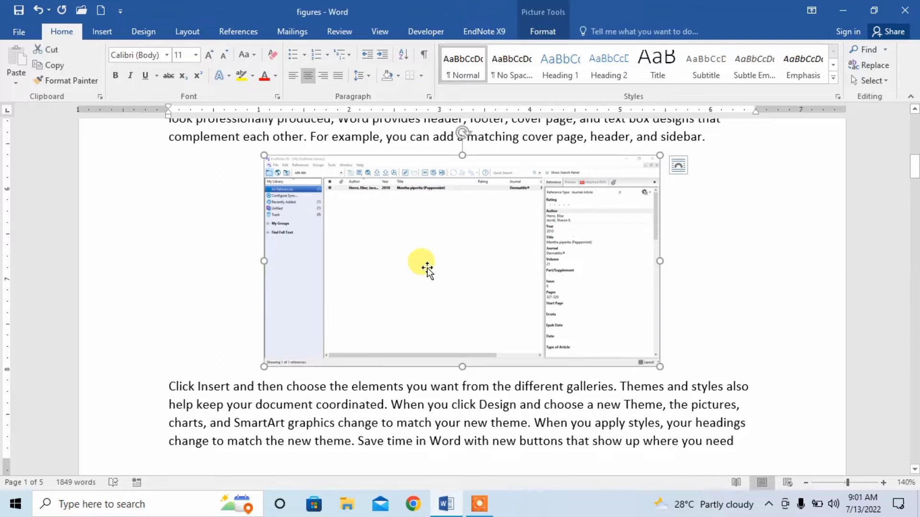
right_click(401, 250)
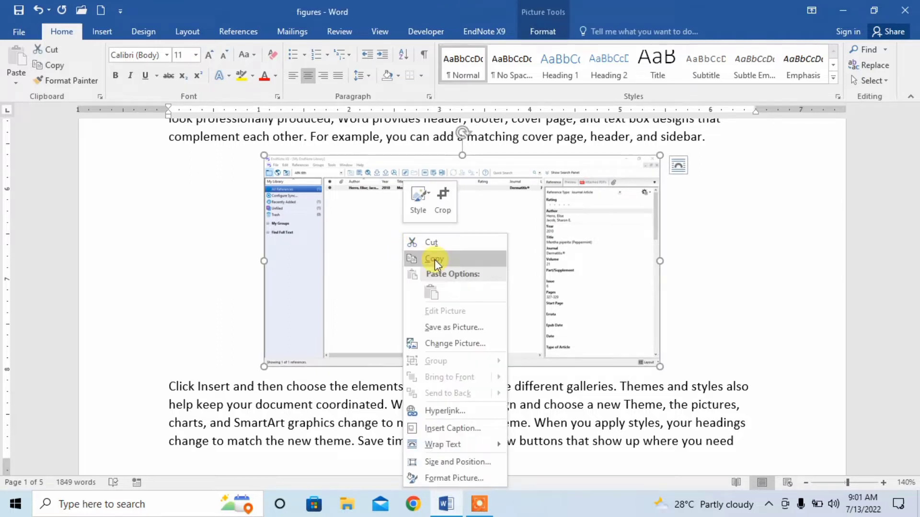
left_click(452, 428)
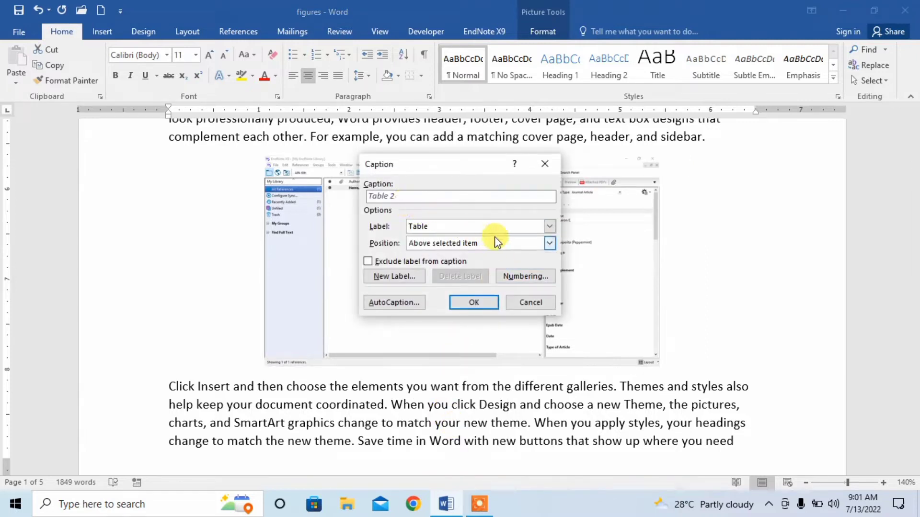
left_click(551, 226)
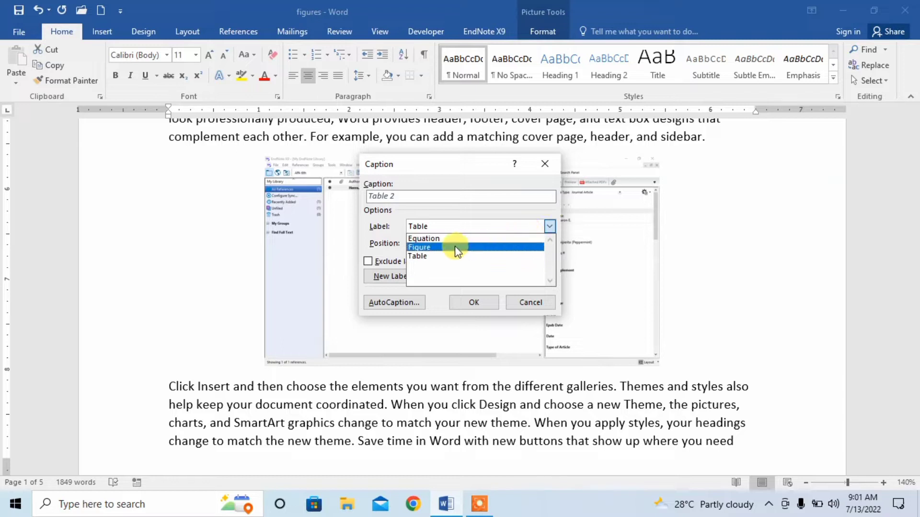
left_click(432, 247)
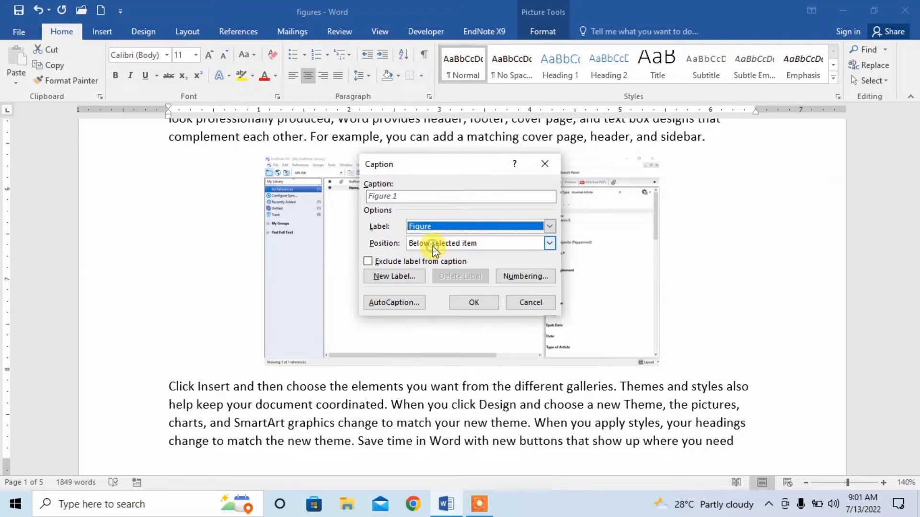
left_click(410, 197)
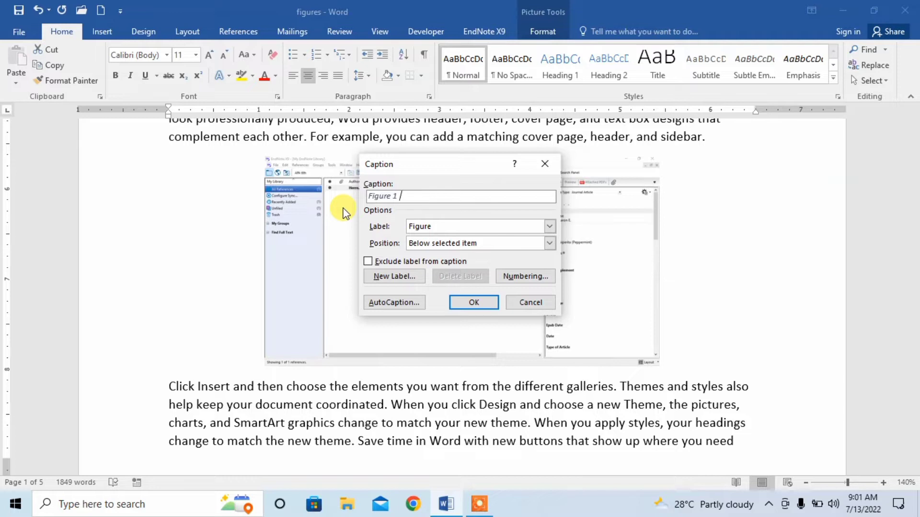
type("endnote")
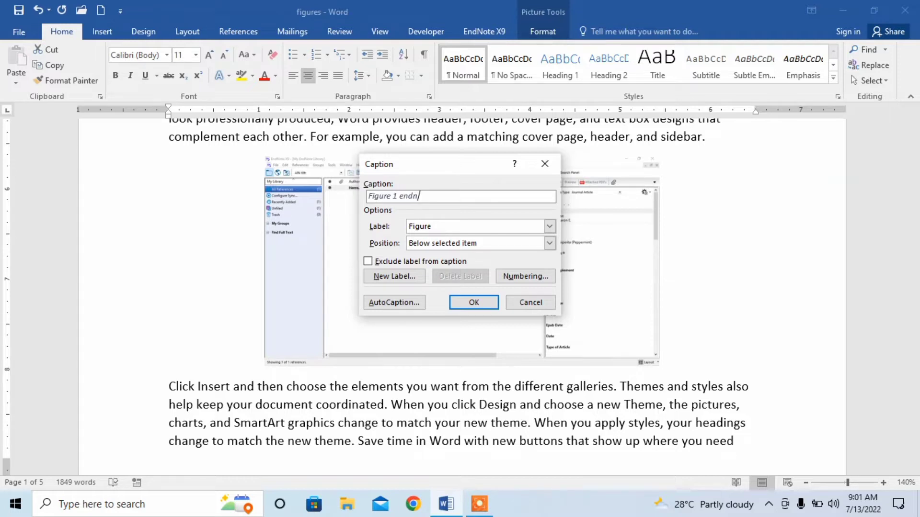
left_click(479, 301)
Step: Insert the caption "Figure 2 word" below the screenshot of Word's margin options on page 2
scroll(443, 275, "down", 10)
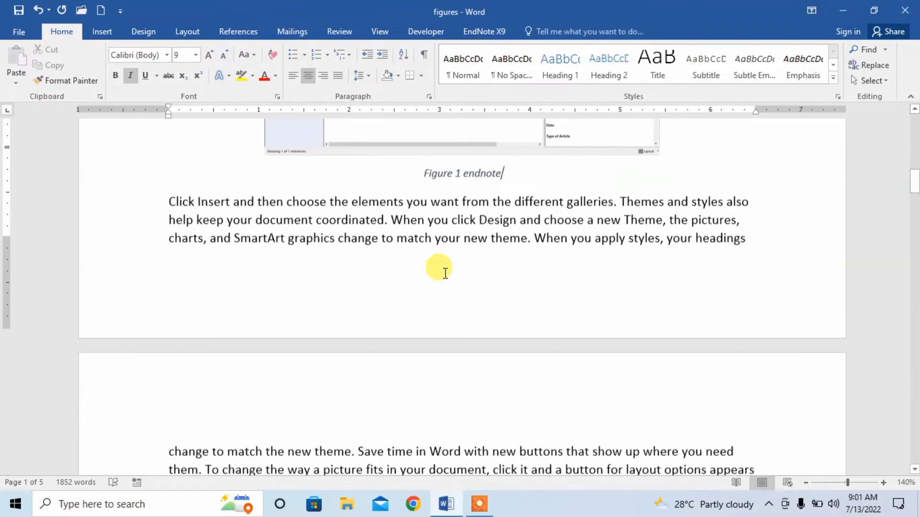
scroll(444, 272, "down", 2)
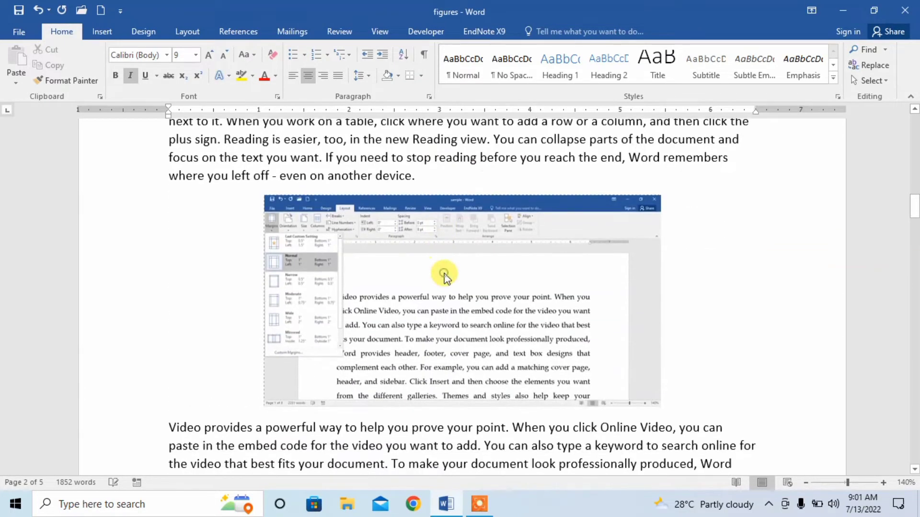
left_click(441, 273)
right_click(404, 271)
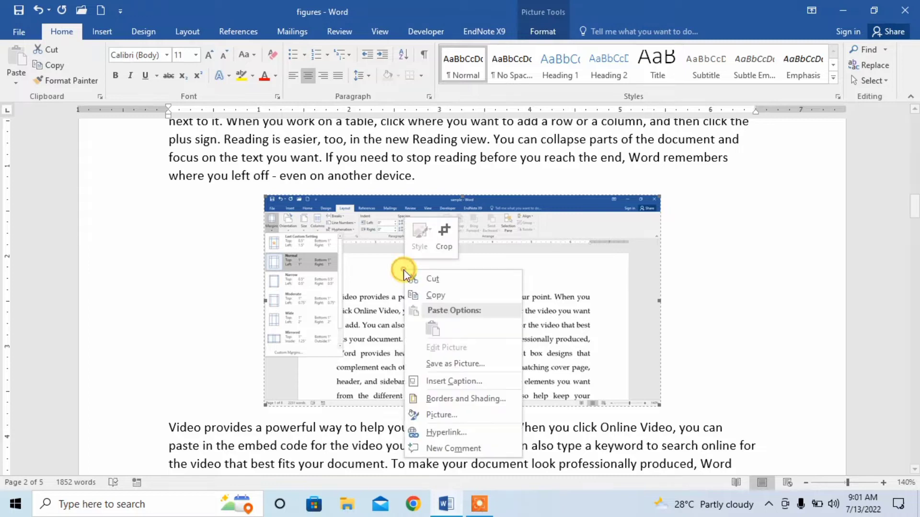
left_click(446, 381)
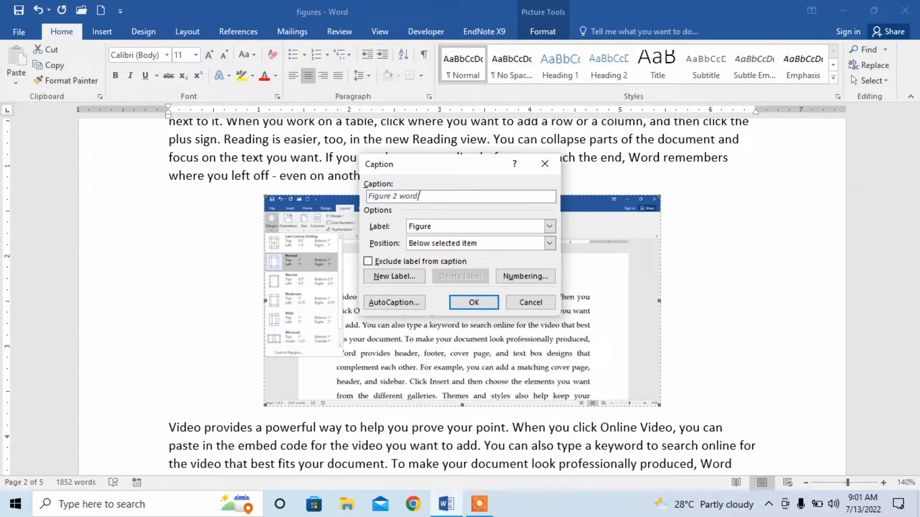
key("Return")
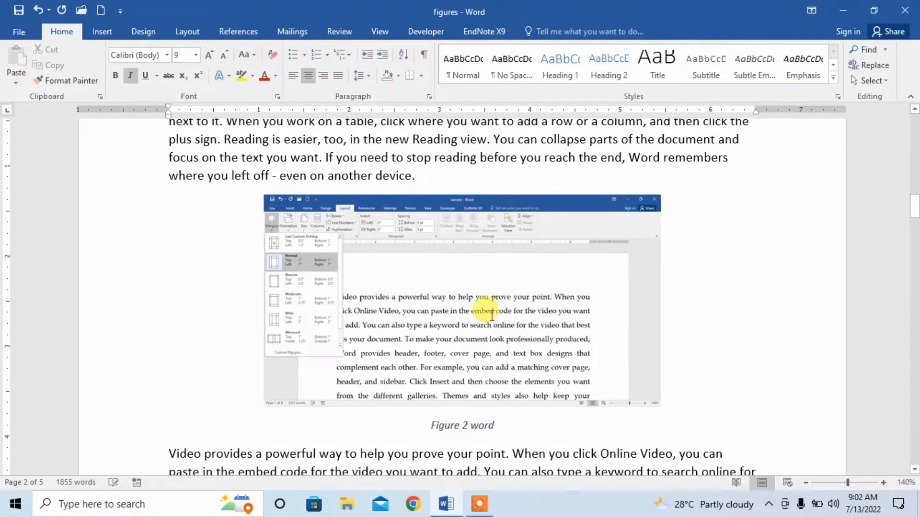
Step: Insert the caption "Table 2 data" above the three-column table on page 3, using the Table label
scroll(492, 315, "down", 3)
scroll(492, 315, "down", 10)
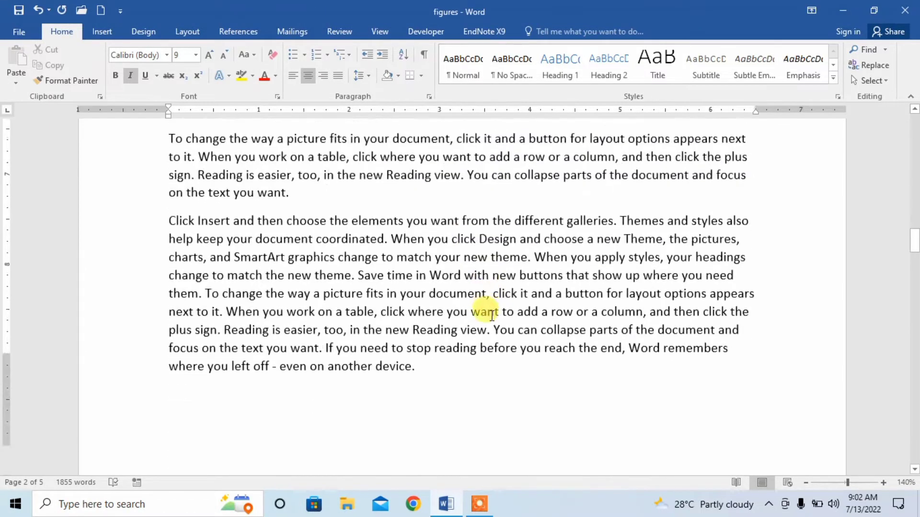
scroll(492, 314, "down", 5)
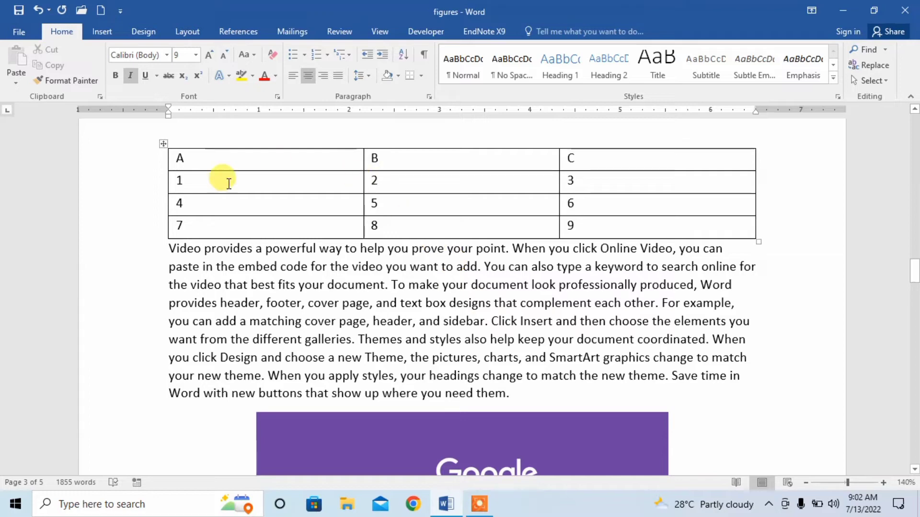
left_click(222, 181)
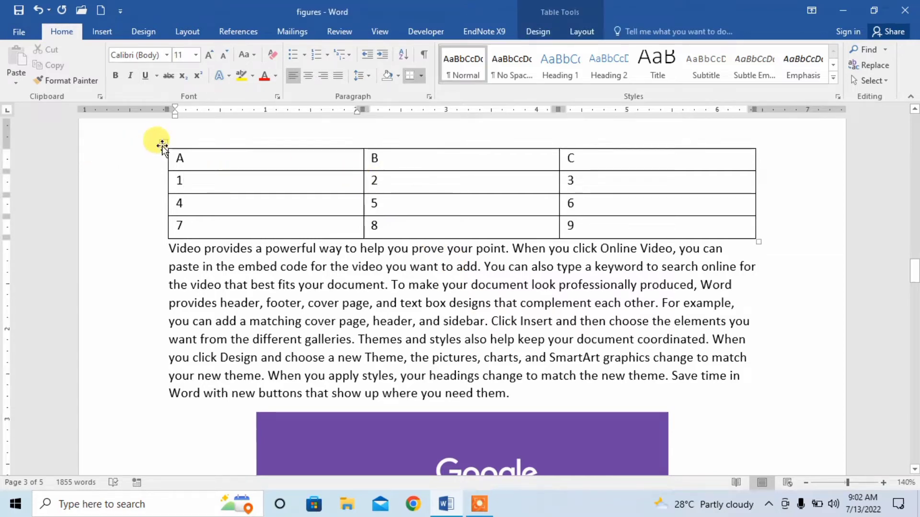
right_click(162, 146)
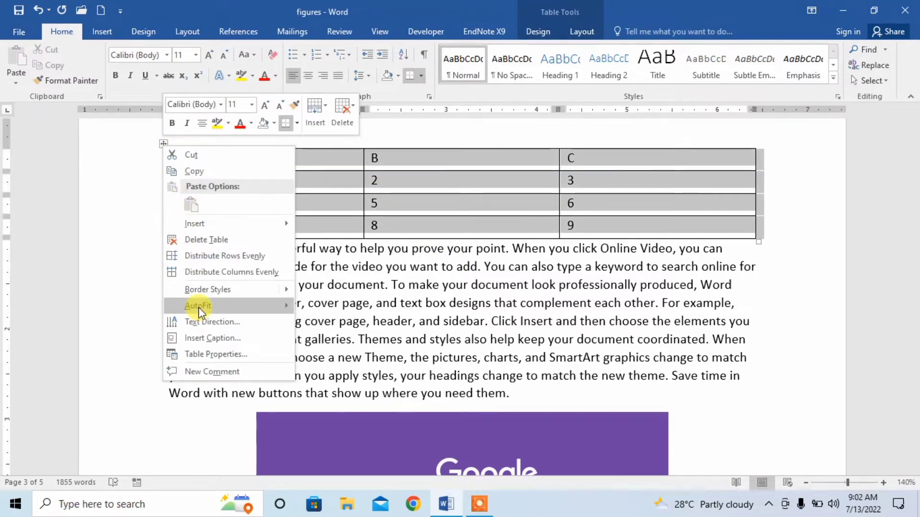
left_click(215, 337)
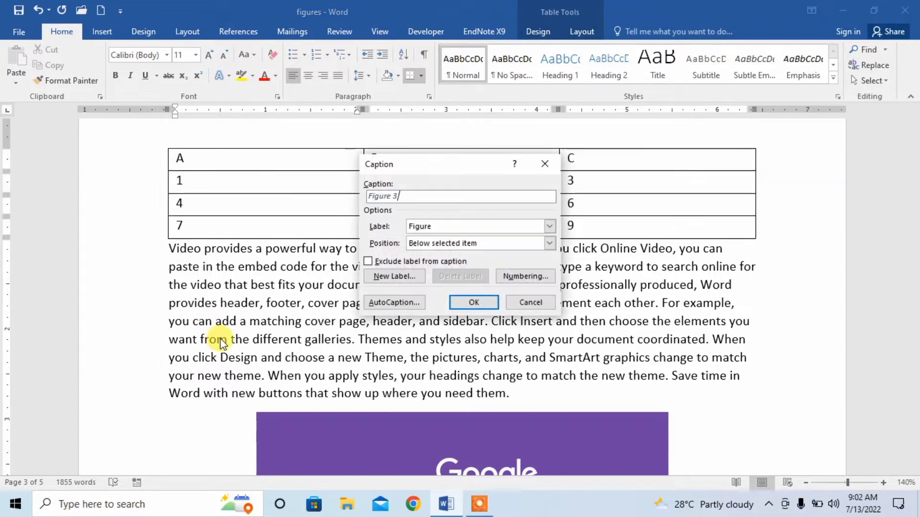
left_click(550, 226)
left_click(417, 255)
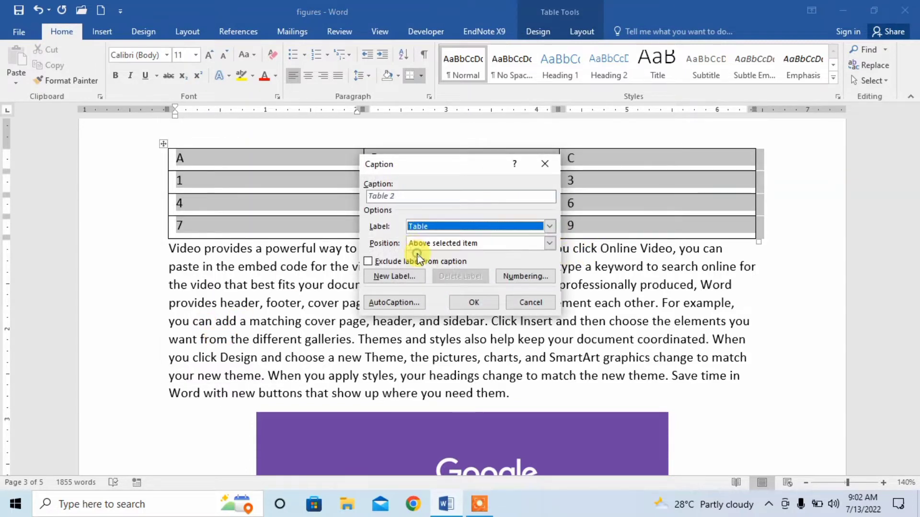
left_click(420, 196)
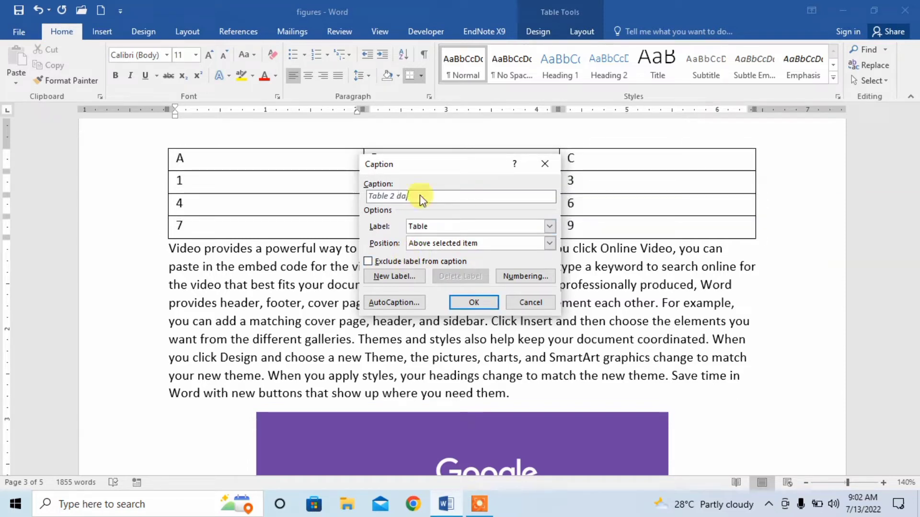
type("data")
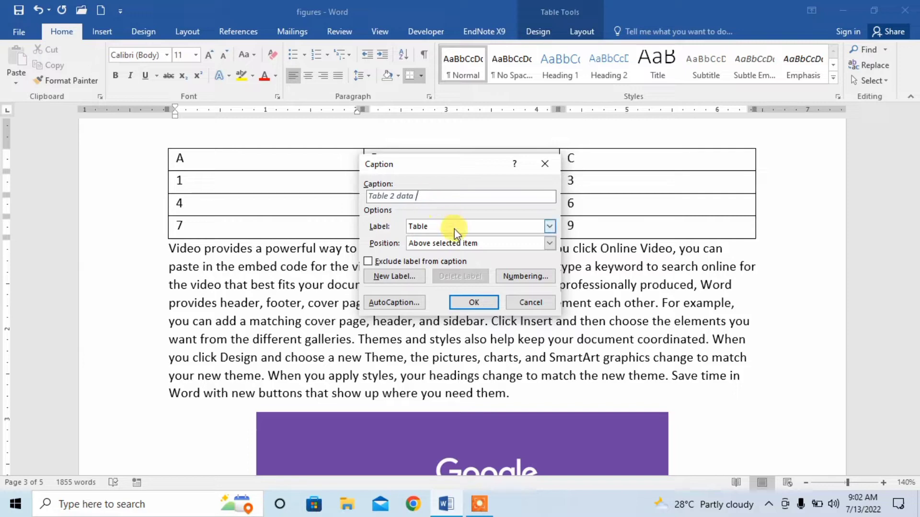
key("Return")
right_click(397, 261)
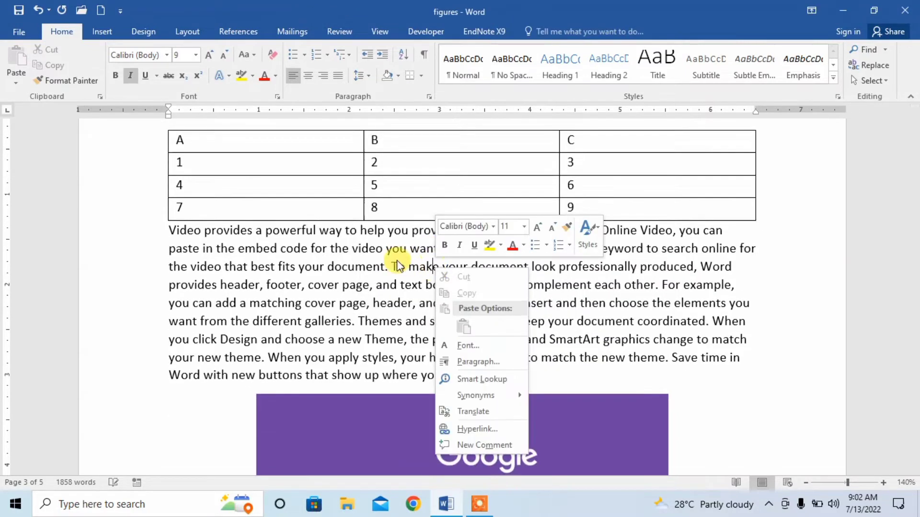
Step: Insert the caption "Figure 3 google" below the purple Google screenshot on page 3, using the Figure label
scroll(397, 260, "down", 3)
left_click(426, 292)
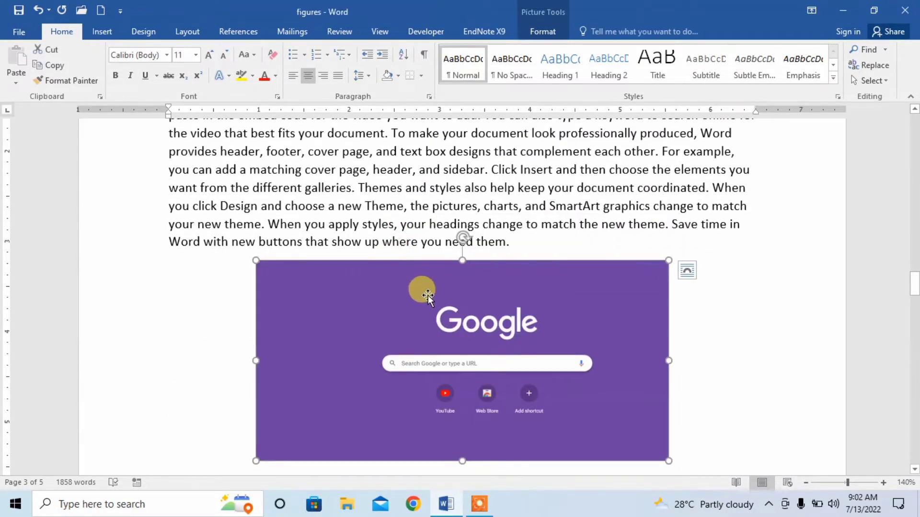
right_click(391, 331)
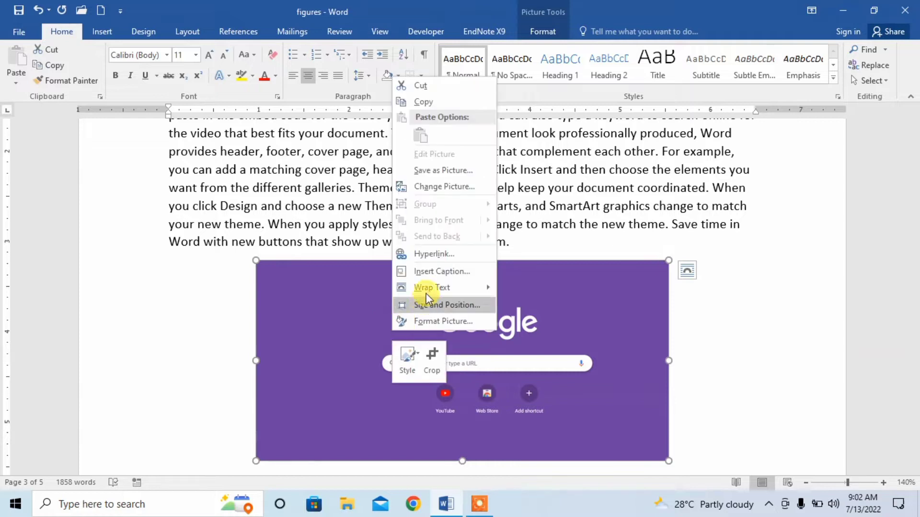
left_click(432, 272)
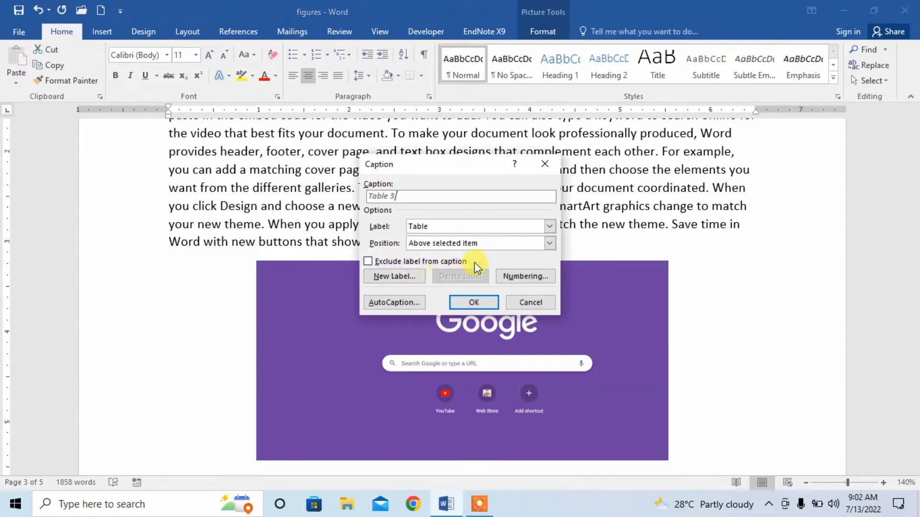
left_click(550, 226)
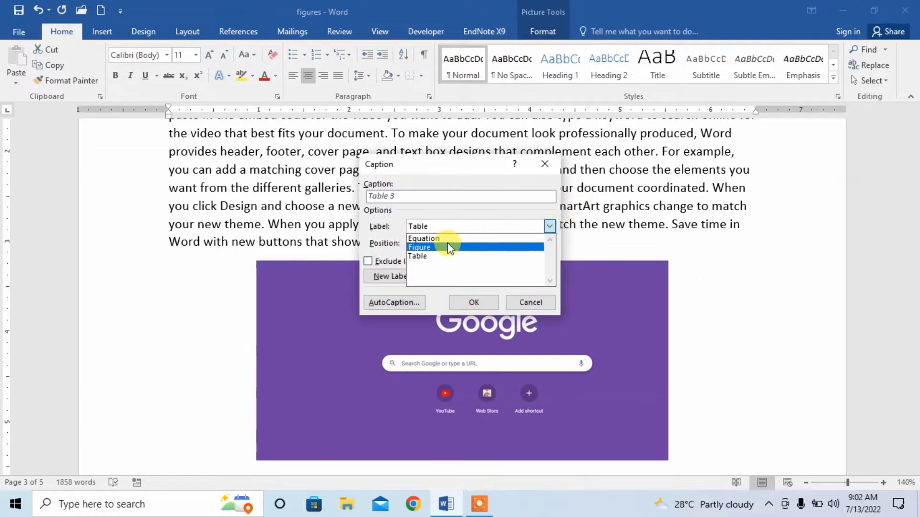
left_click(474, 248)
left_click(403, 195)
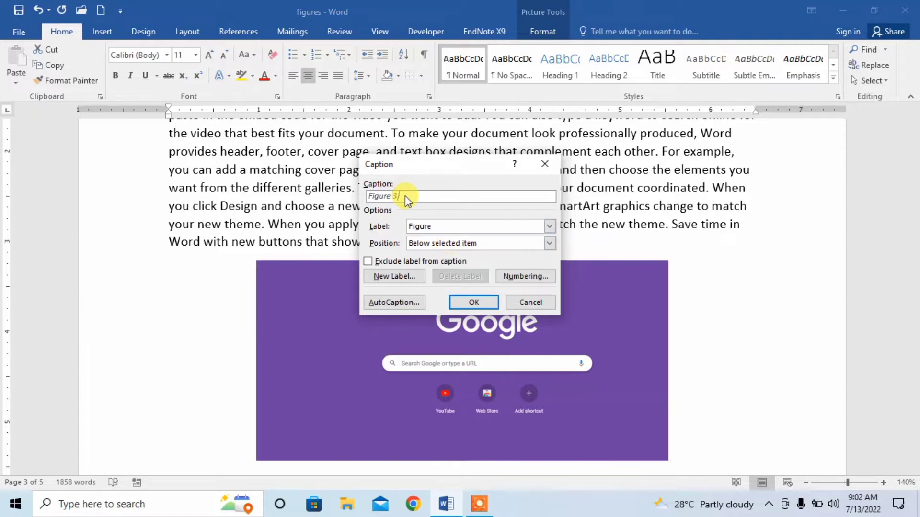
type("google")
key("Return")
Step: Insert the caption "Table 3 table of digits" above the two-column table on page 4, using the Table label
scroll(407, 196, "down", 6)
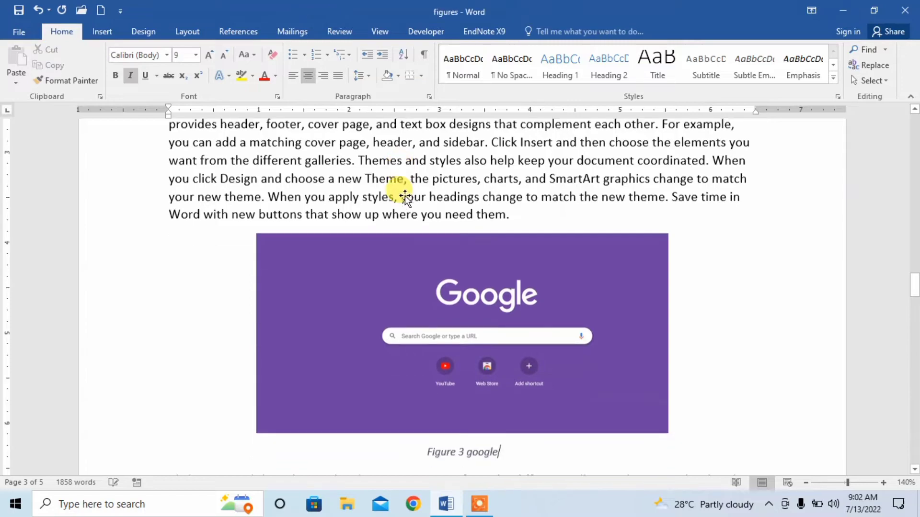
scroll(406, 196, "down", 14)
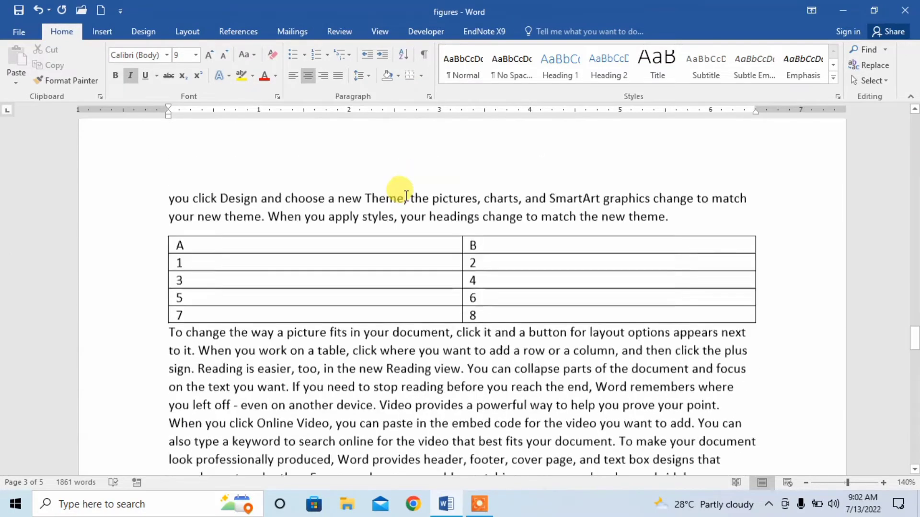
scroll(405, 195, "up", 2)
left_click(329, 193)
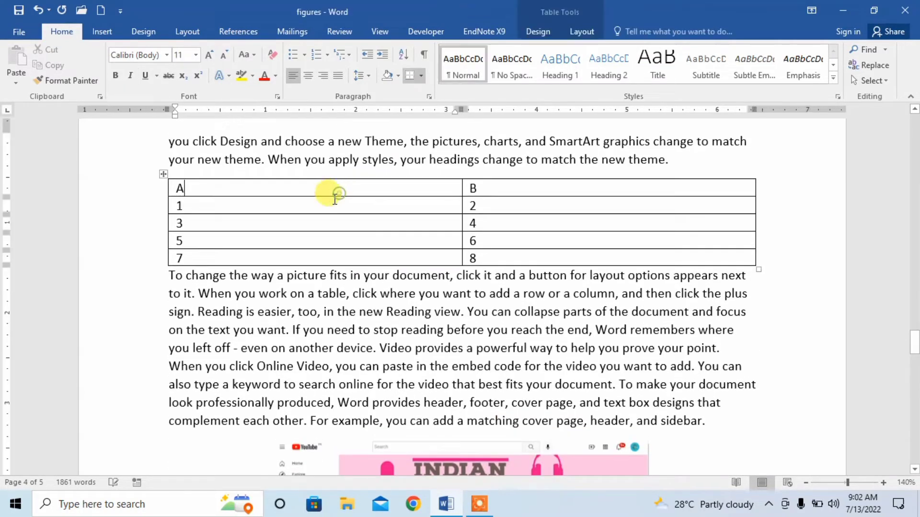
left_click(163, 175)
right_click(161, 178)
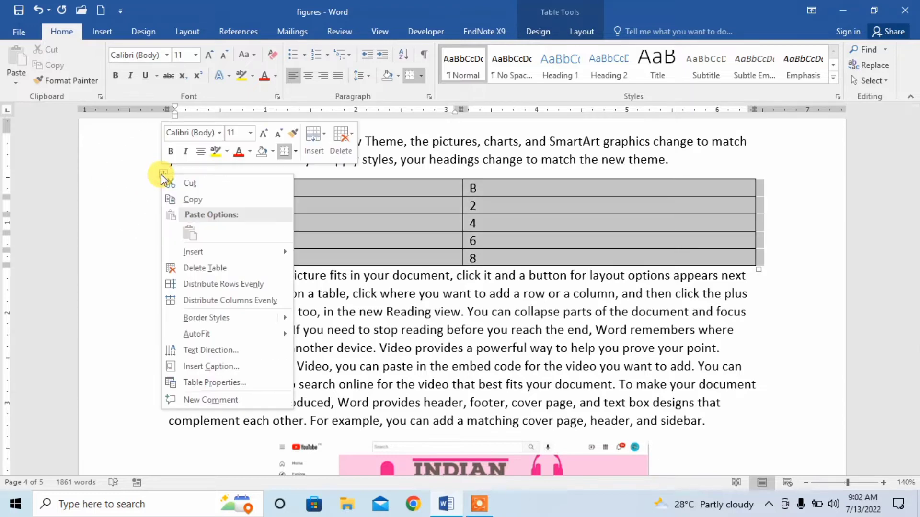
left_click(217, 367)
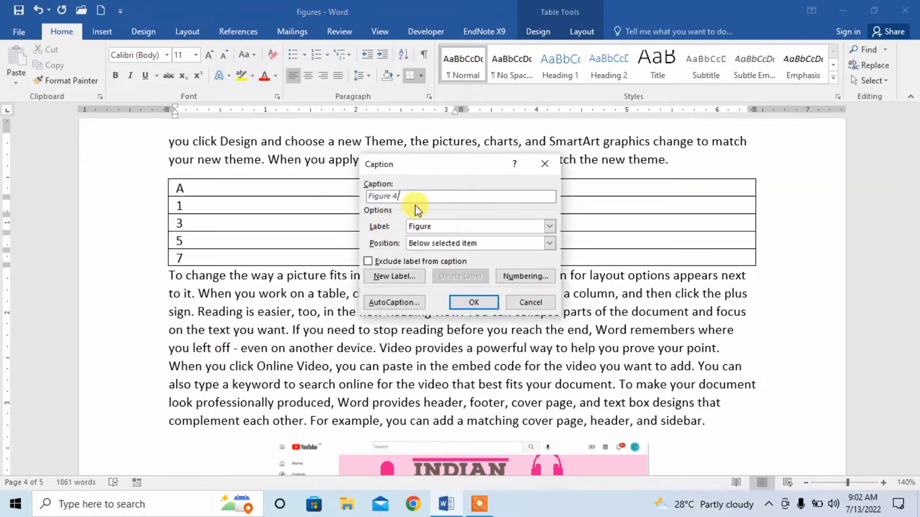
left_click(549, 226)
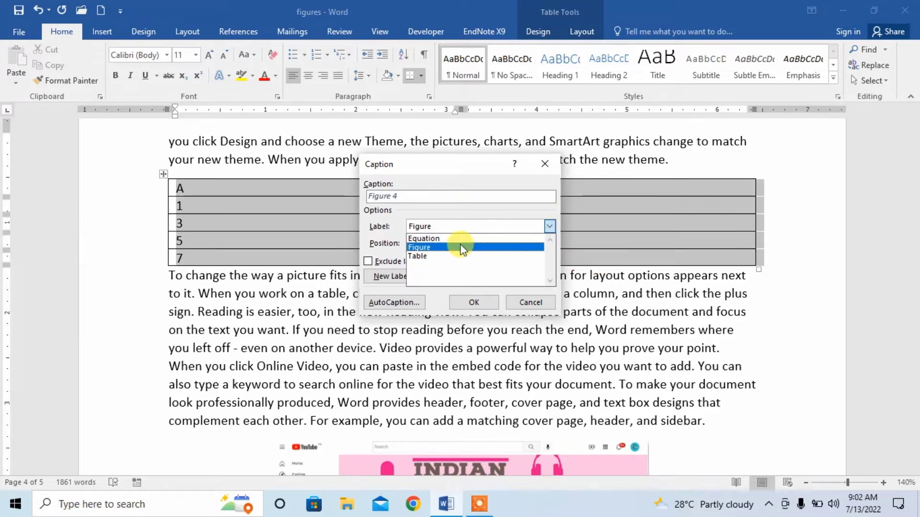
left_click(439, 256)
left_click(425, 196)
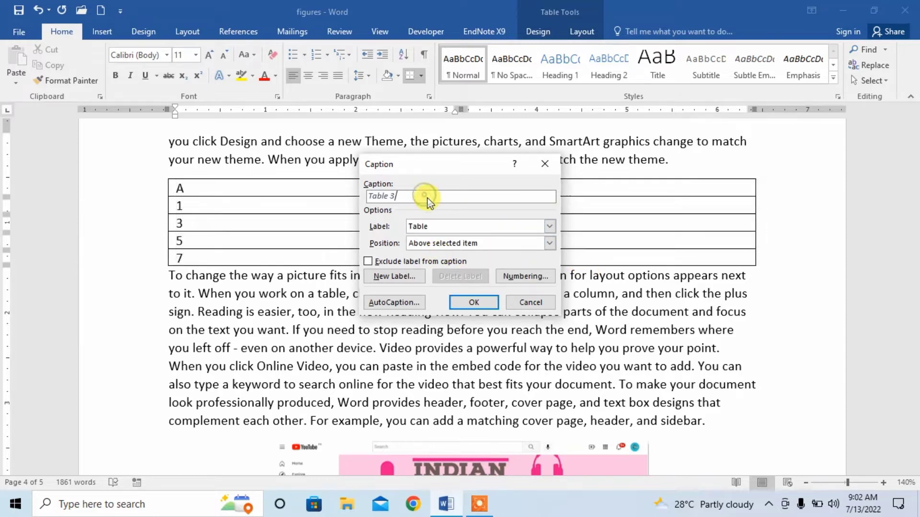
type("t")
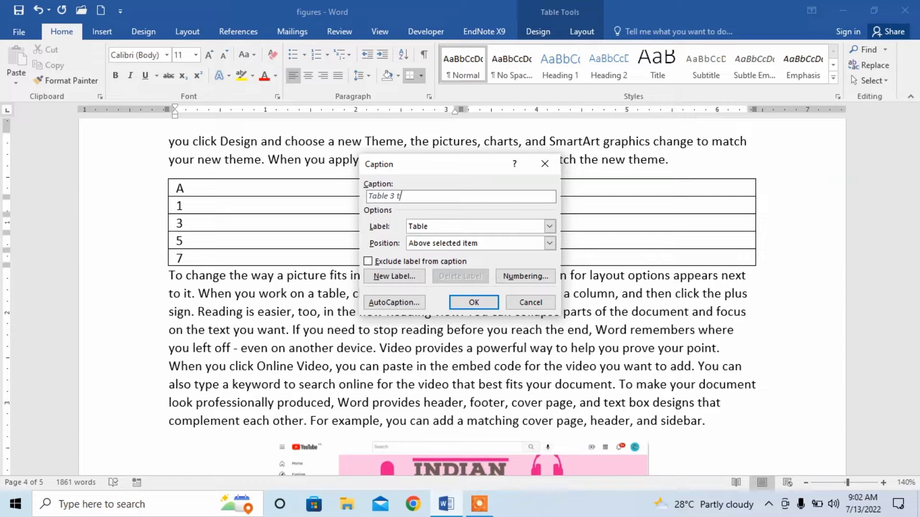
type("able of digits")
key("Return")
Step: Insert the caption "Figure 4 channel" below the YouTube channel screenshot on page 4, using the Figure label
scroll(423, 202, "down", 6)
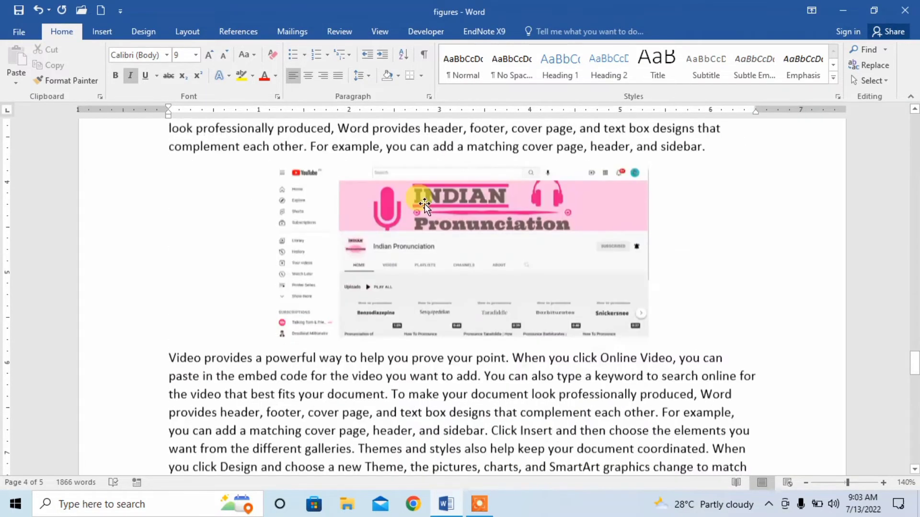
left_click(419, 229)
right_click(412, 226)
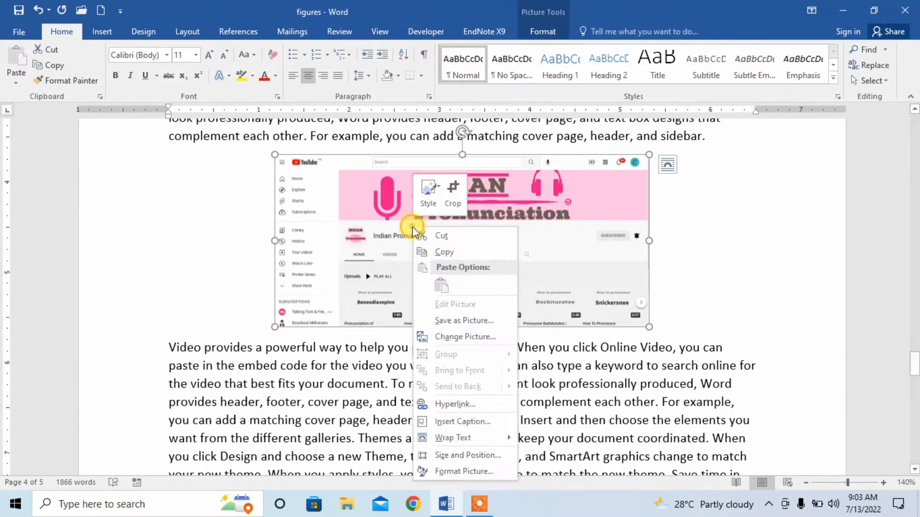
left_click(464, 422)
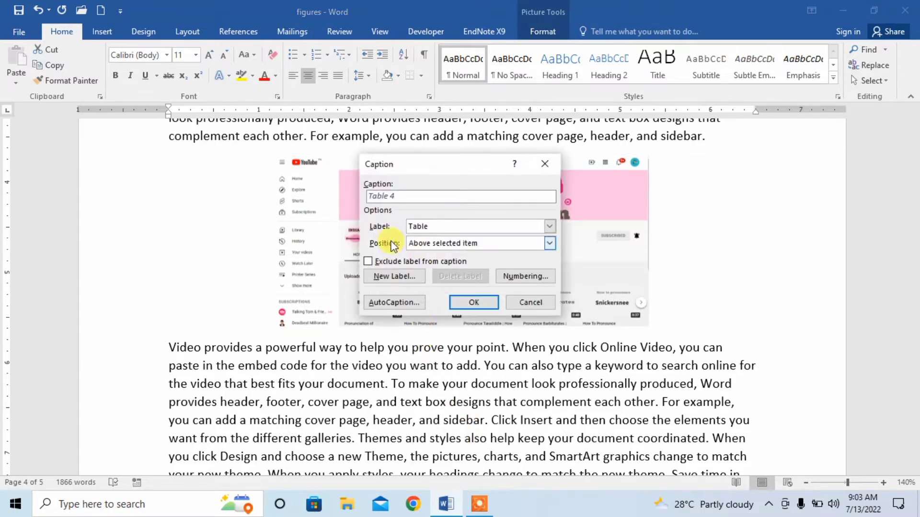
left_click(553, 225)
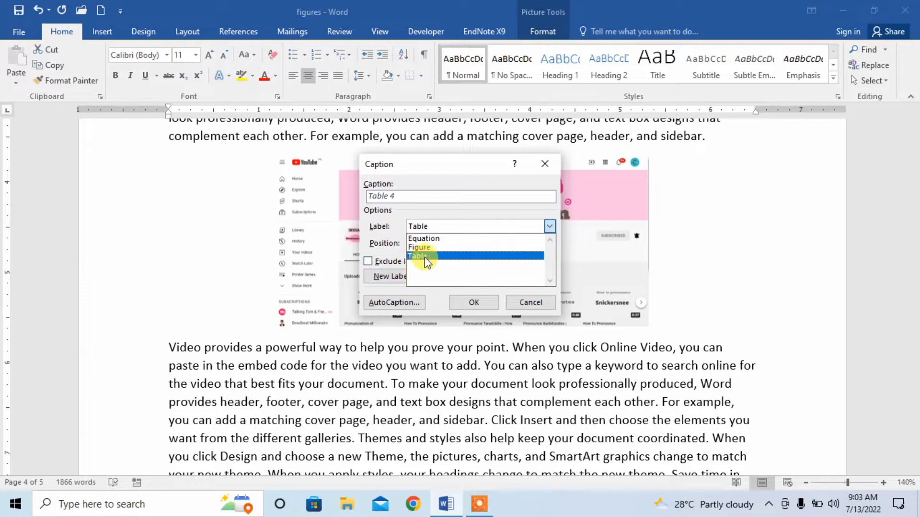
left_click(428, 248)
left_click(417, 197)
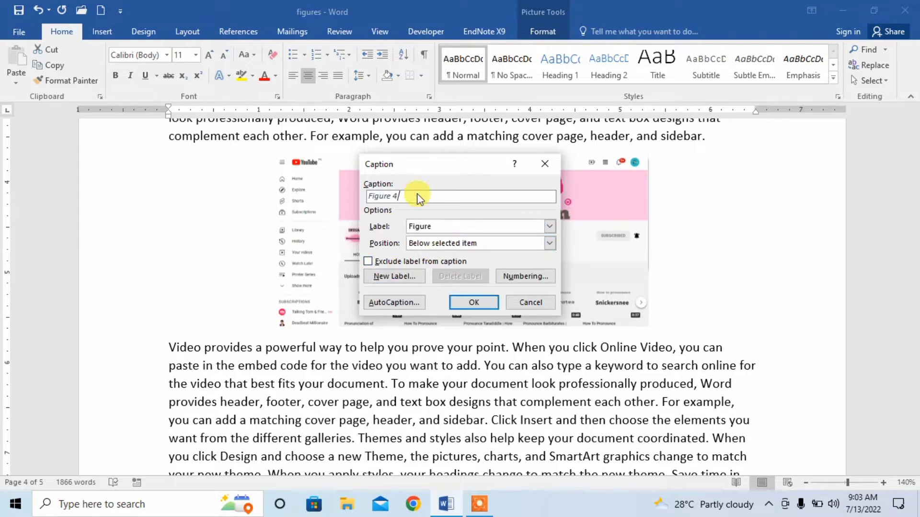
type("channel")
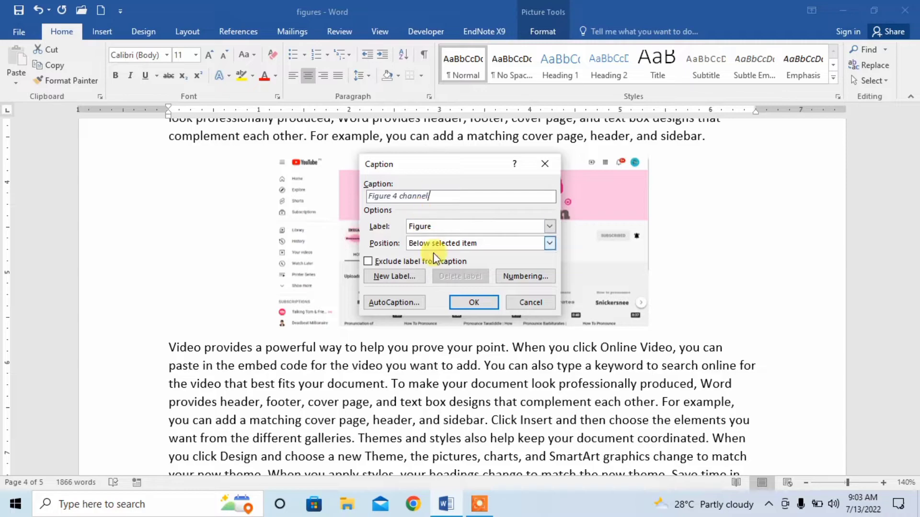
left_click(473, 302)
Step: Insert the caption "Table 4 figures" above the five-column table on page 5, using the Table label
scroll(469, 285, "down", 10)
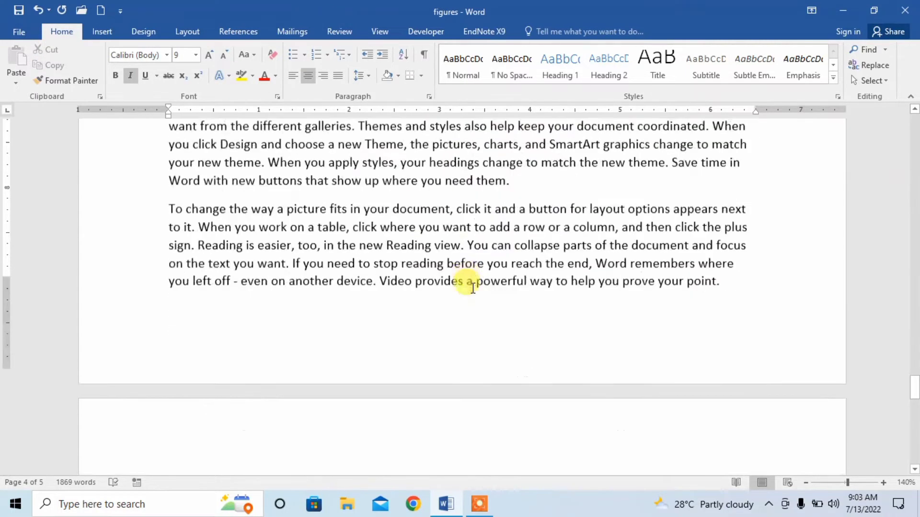
scroll(472, 285, "down", 3)
left_click(344, 244)
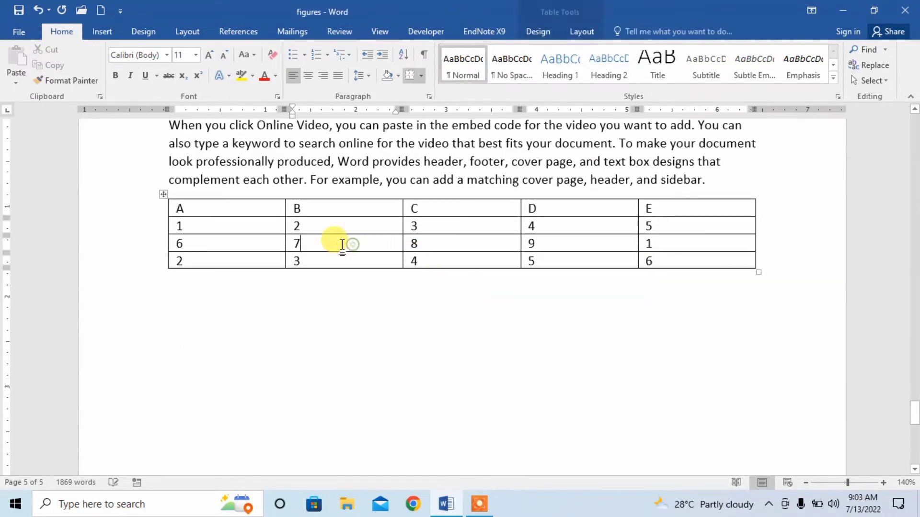
right_click(165, 192)
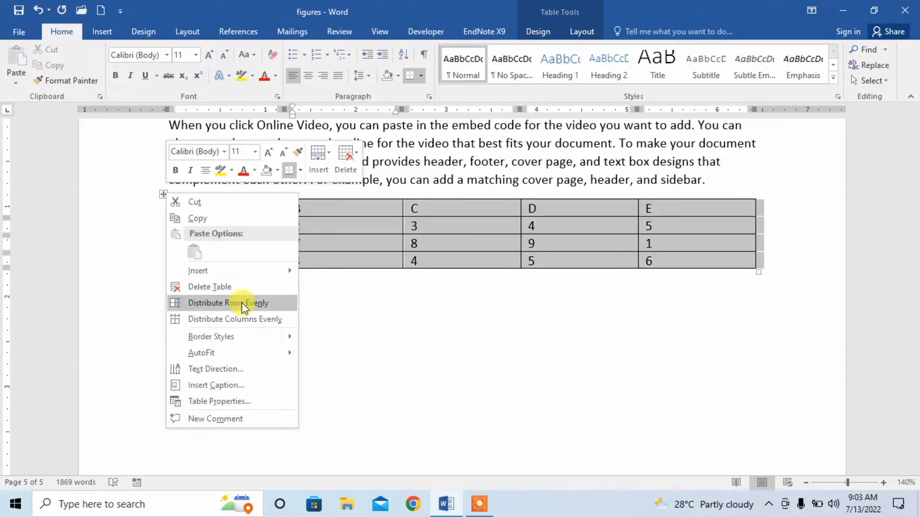
left_click(230, 386)
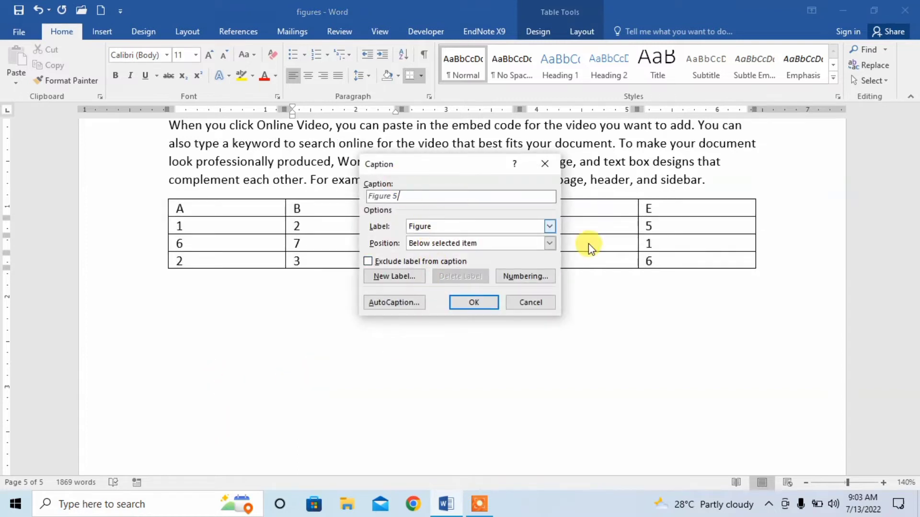
left_click(538, 226)
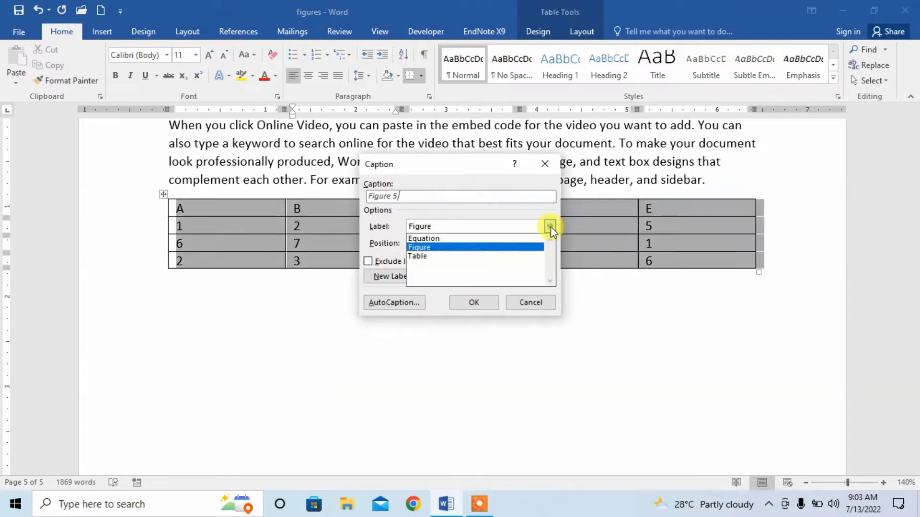
left_click(431, 261)
left_click(407, 196)
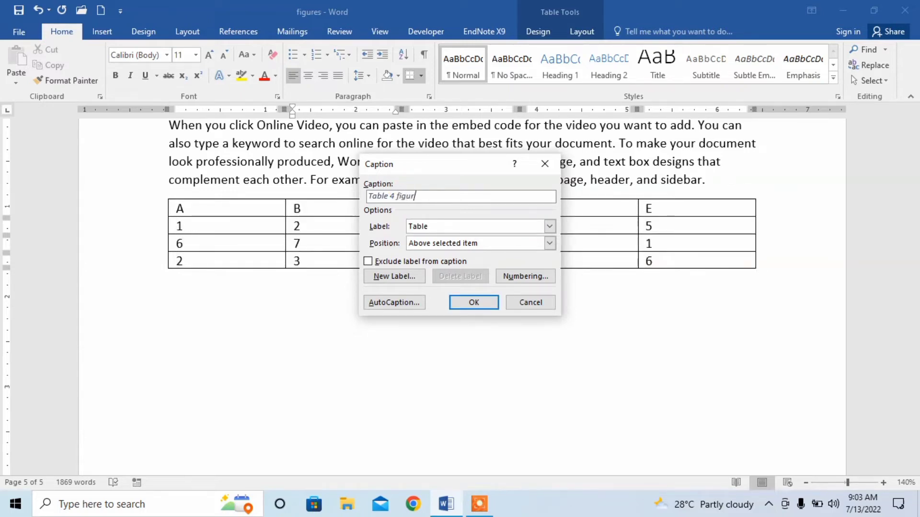
key("Return")
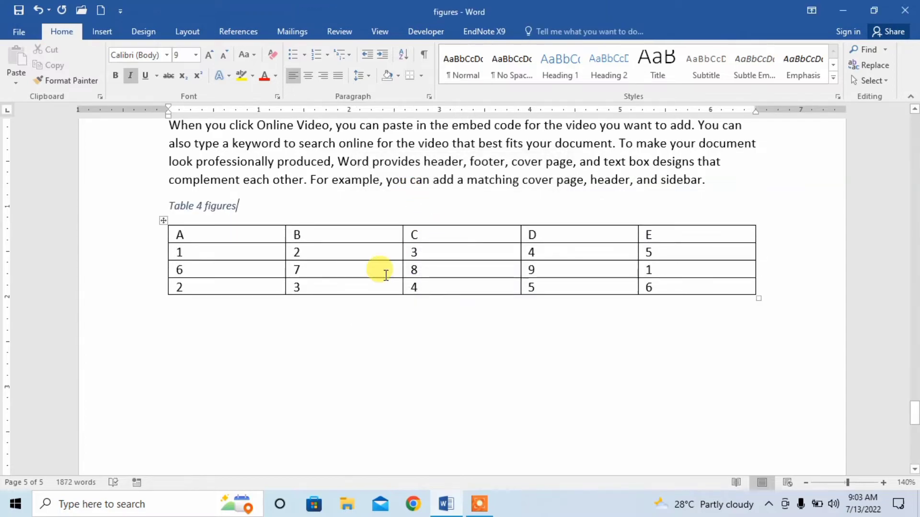
Step: Insert a page break before the first paragraph of the document to create a blank page at the start
scroll(385, 275, "up", 1)
scroll(385, 275, "up", 15)
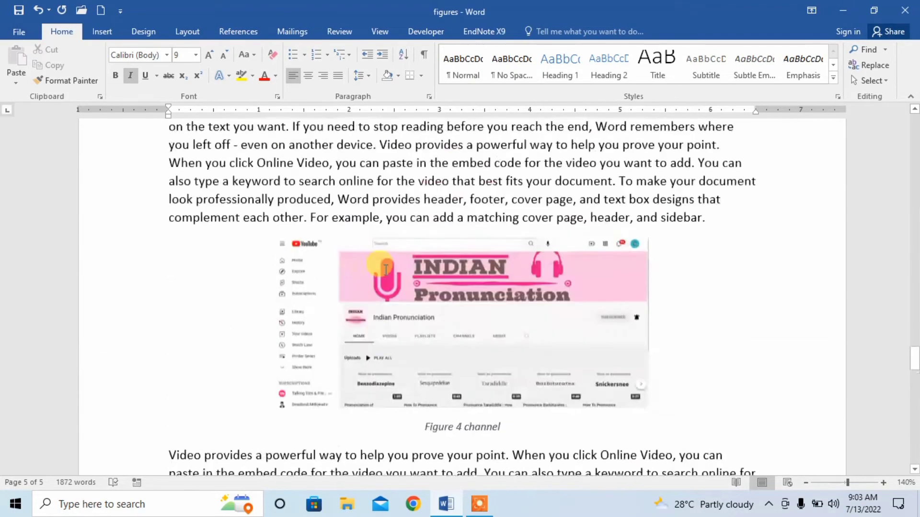
scroll(385, 270, "up", 15)
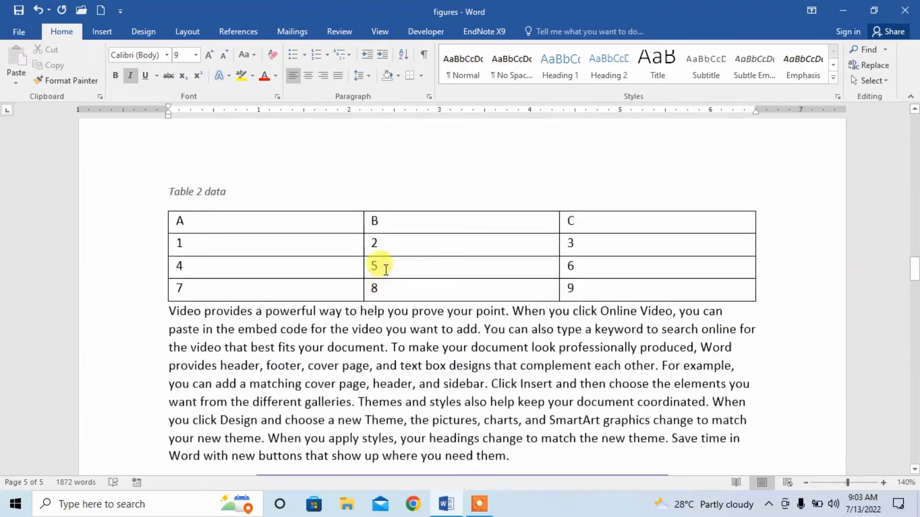
scroll(386, 269, "up", 15)
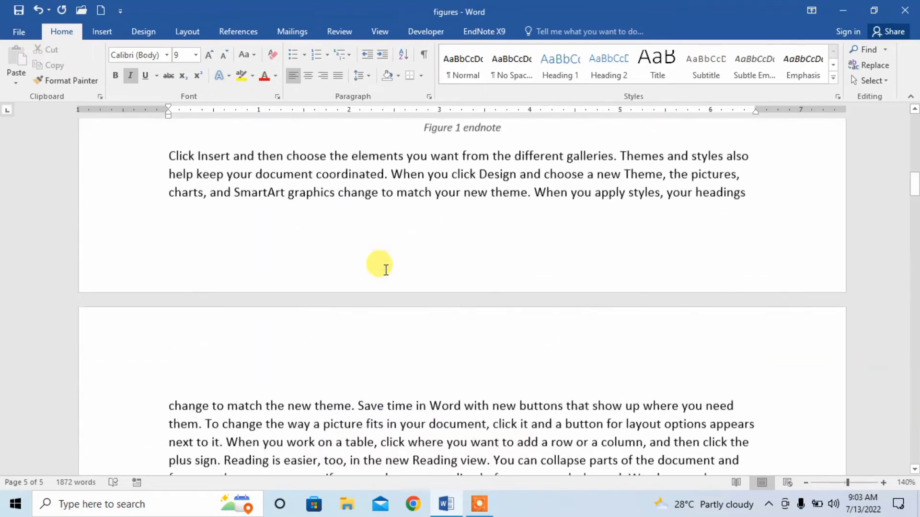
scroll(385, 270, "up", 7)
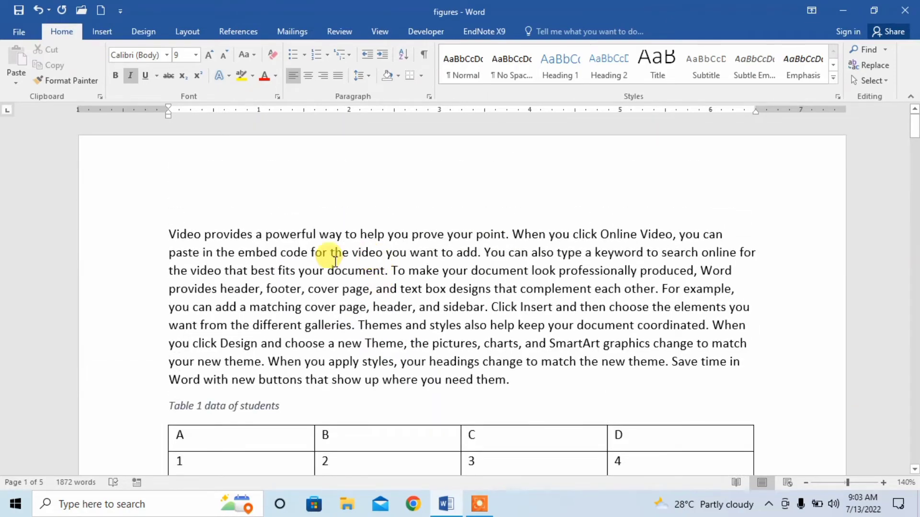
left_click(168, 230)
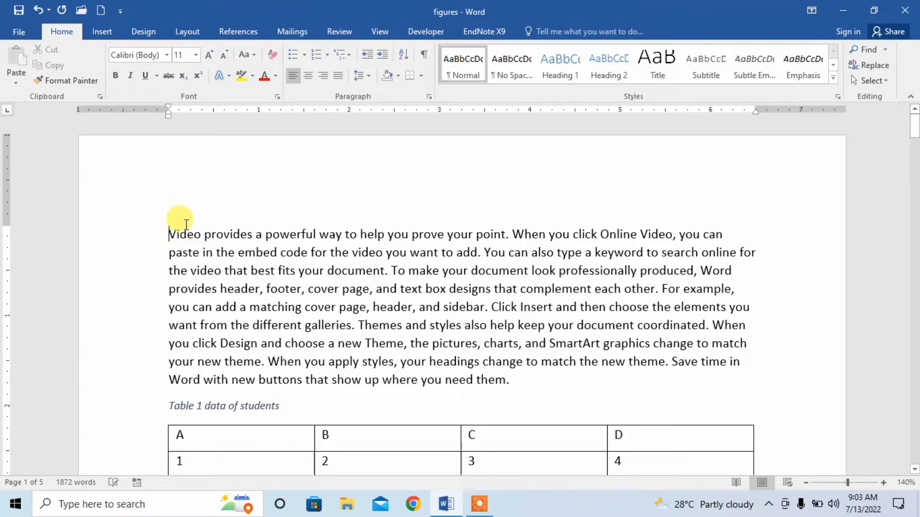
left_click(186, 34)
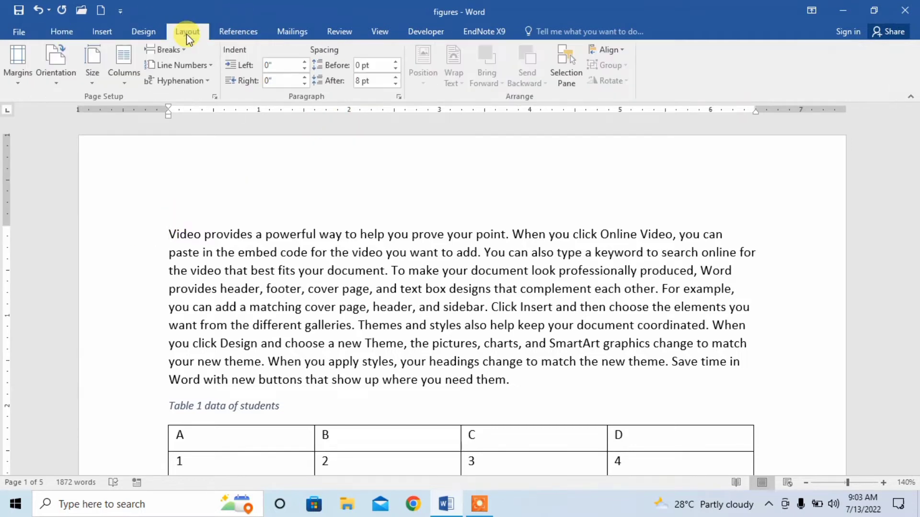
left_click(169, 49)
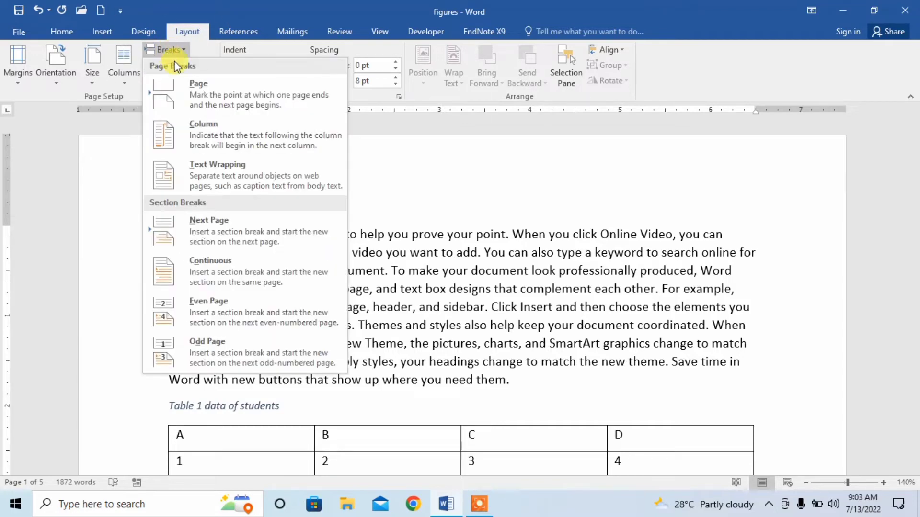
left_click(228, 96)
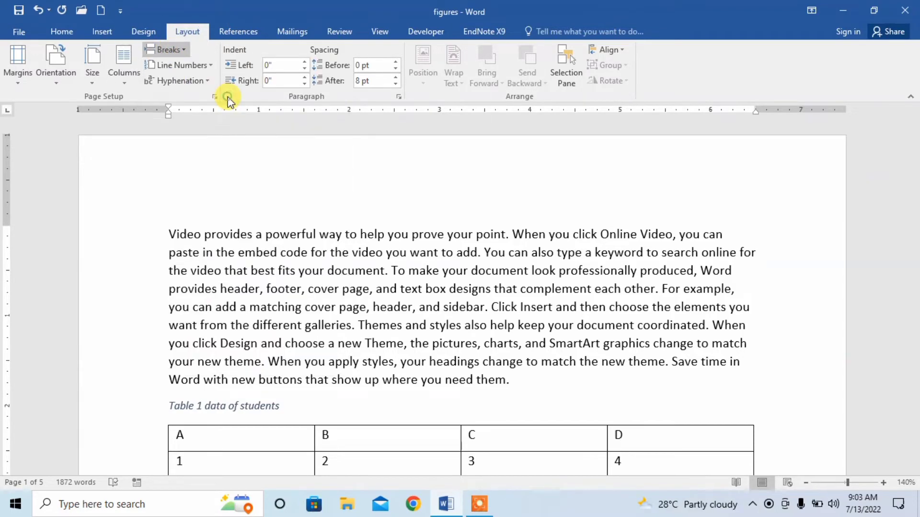
right_click(281, 162)
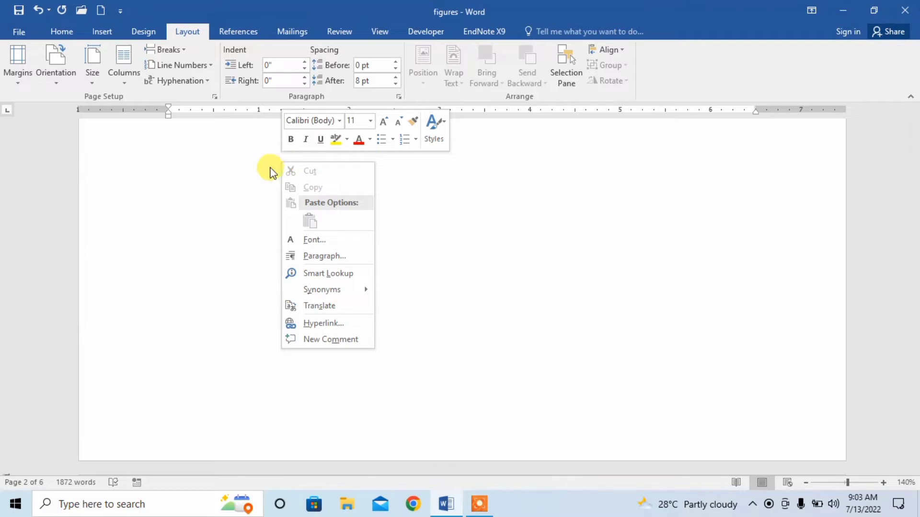
left_click(271, 164)
left_click(276, 220)
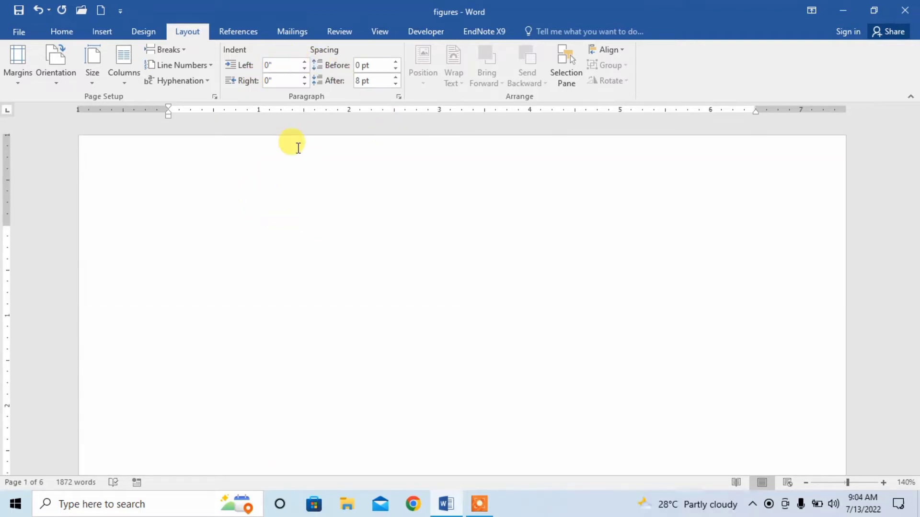
Step: Insert a table of figures using the Table caption label above the opening paragraph on page 2
left_click(236, 38)
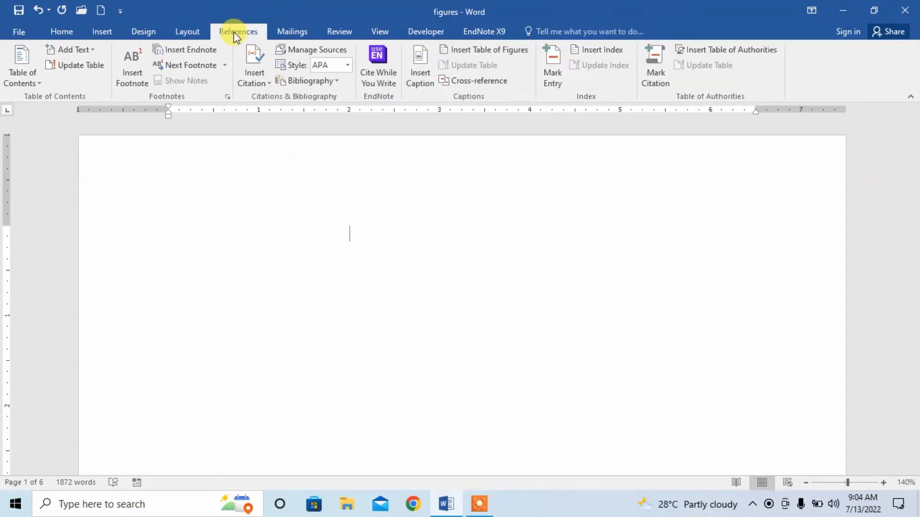
left_click(512, 51)
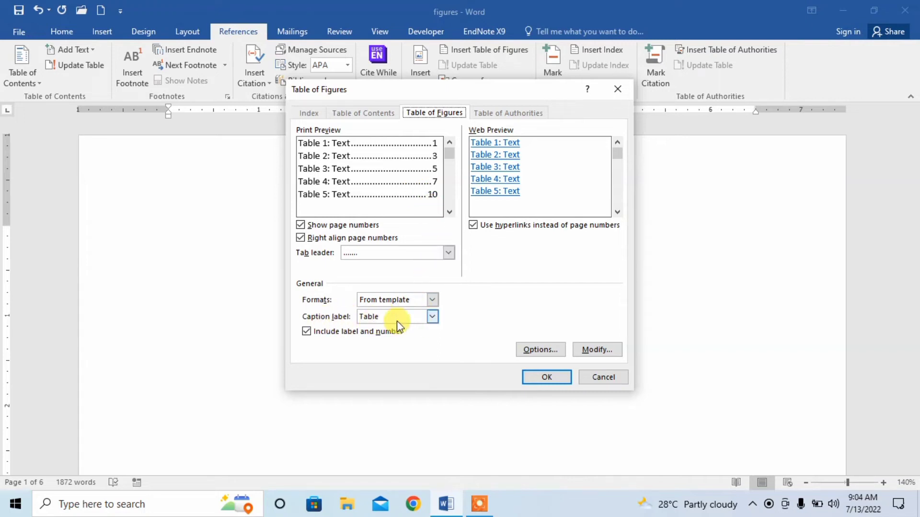
left_click(432, 318)
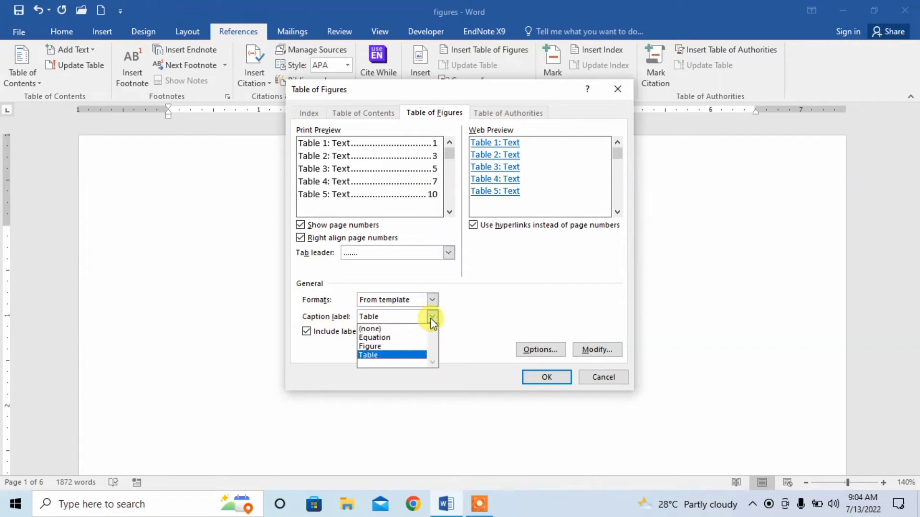
left_click(432, 318)
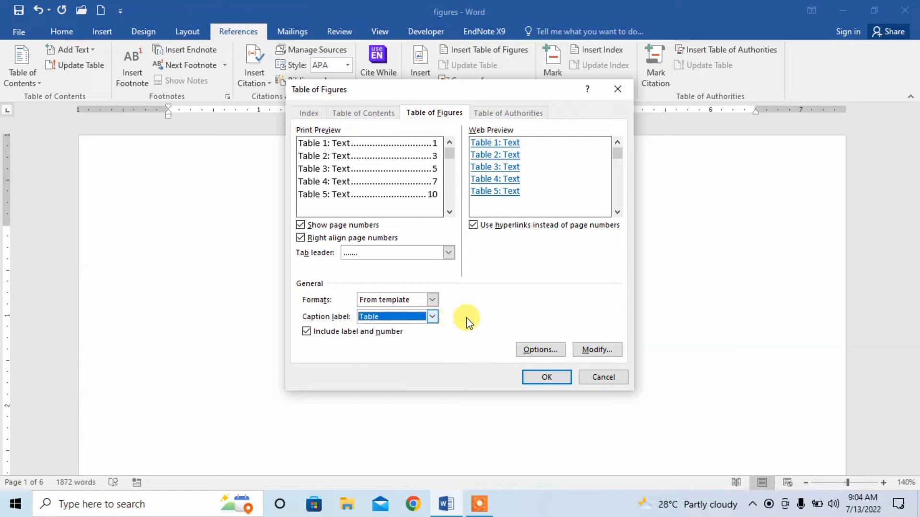
left_click(547, 377)
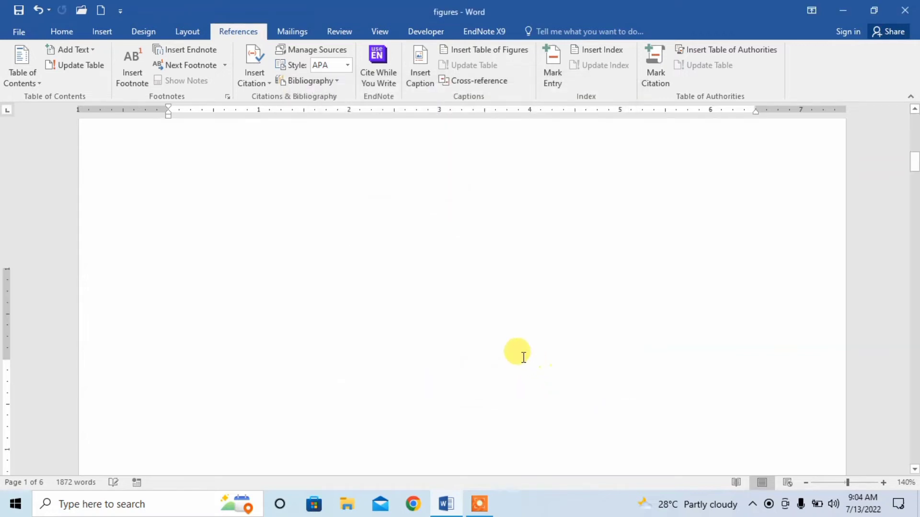
scroll(415, 372, "down", 2)
scroll(417, 376, "up", 2)
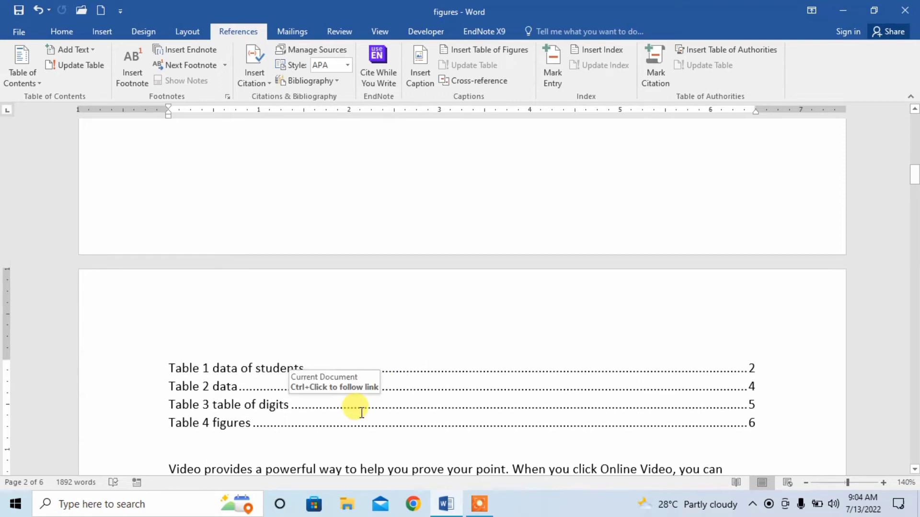
Step: Insert a table of figures using the Figure caption label at the start of the blank first page
scroll(367, 405, "up", 5)
scroll(362, 413, "up", 1)
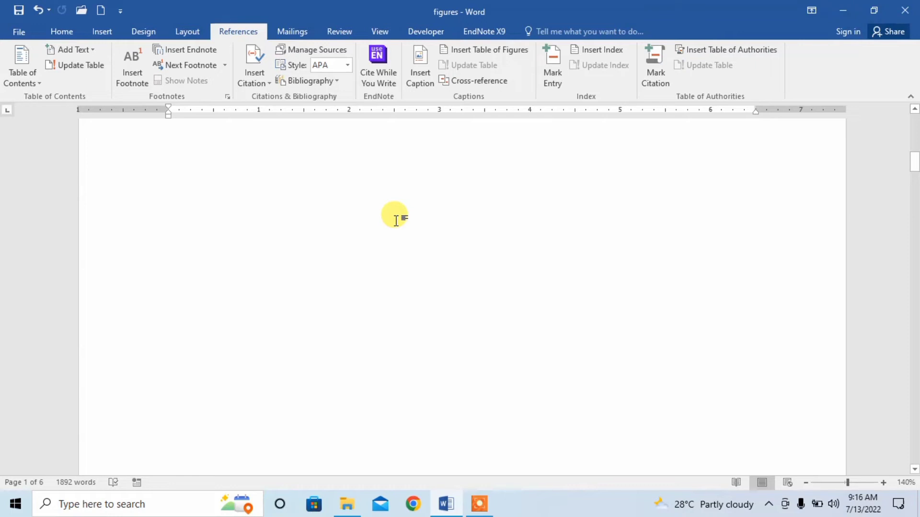
left_click(242, 185)
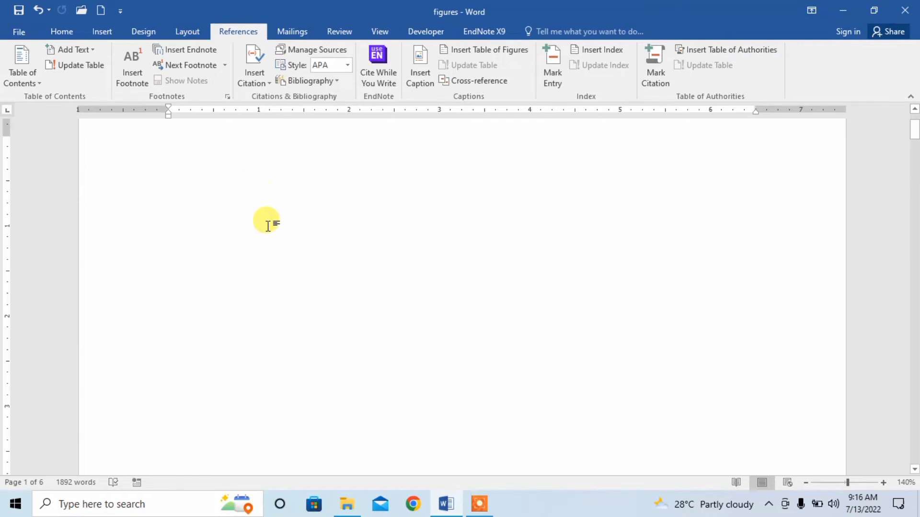
scroll(268, 213, "down", 1)
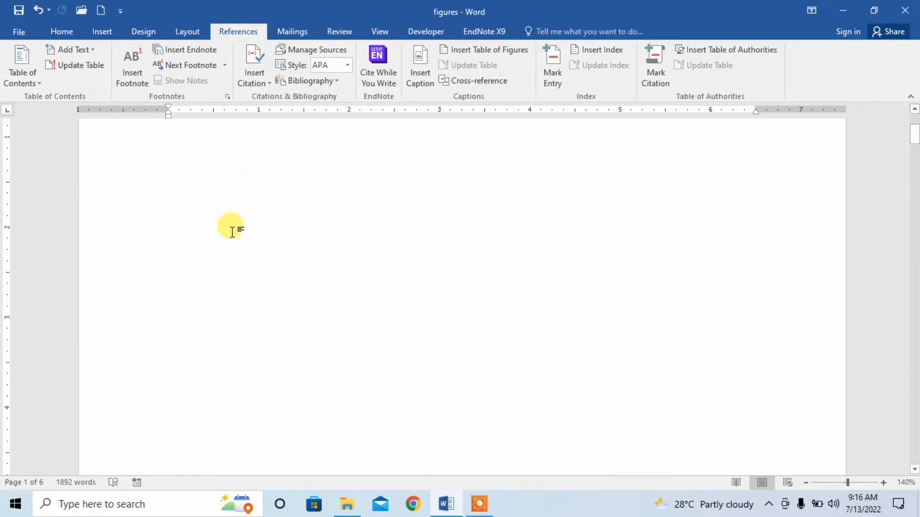
scroll(230, 229, "up", 1)
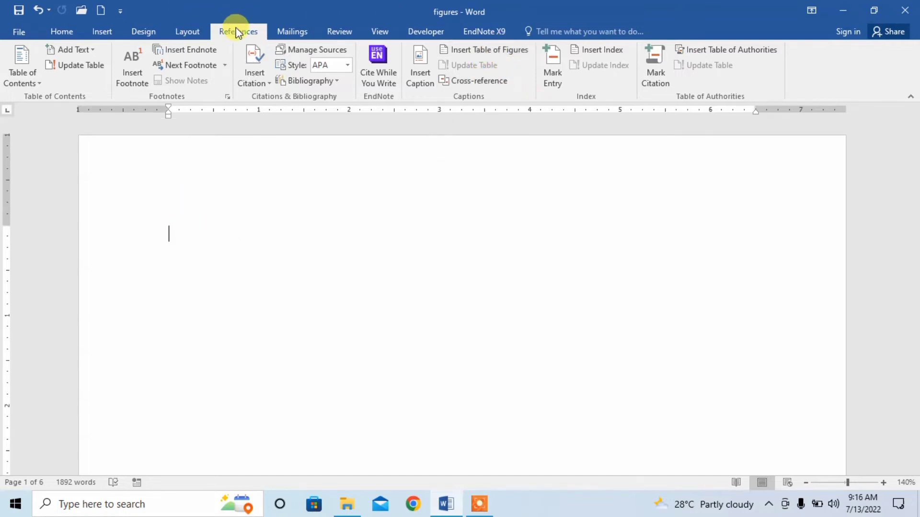
left_click(510, 49)
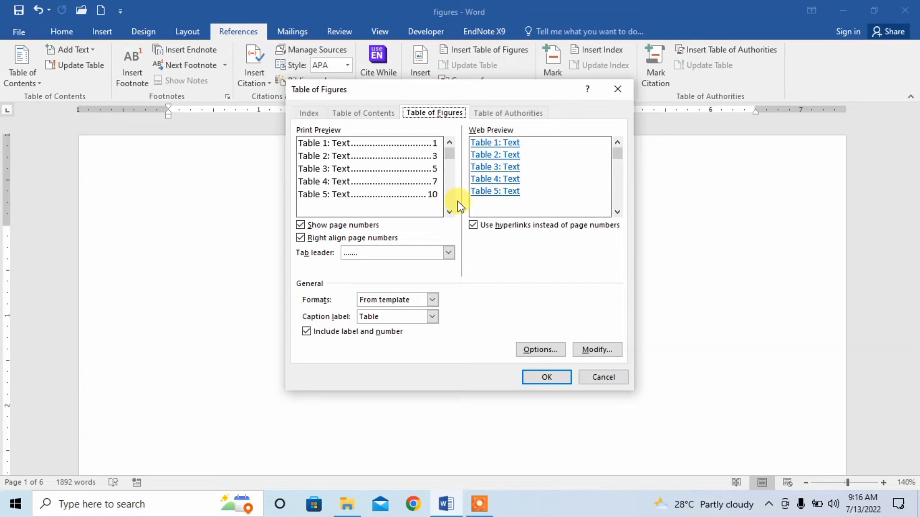
left_click(433, 318)
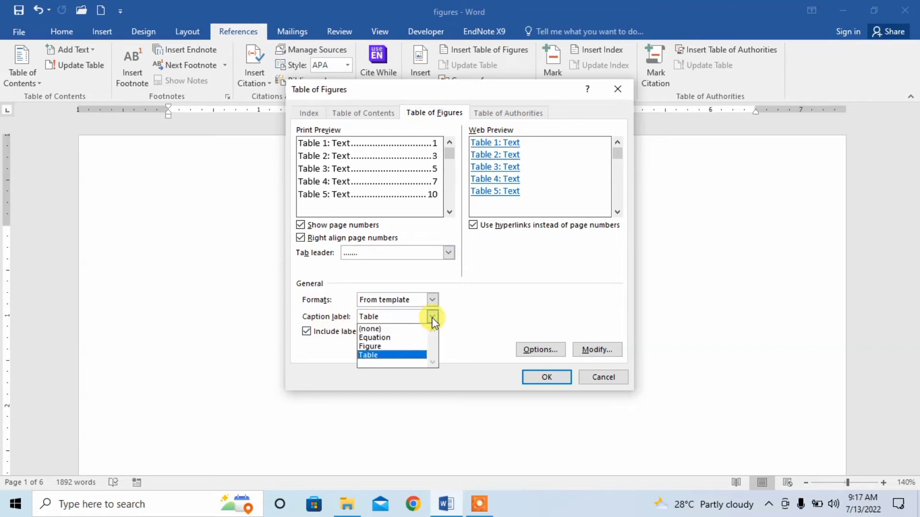
left_click(370, 346)
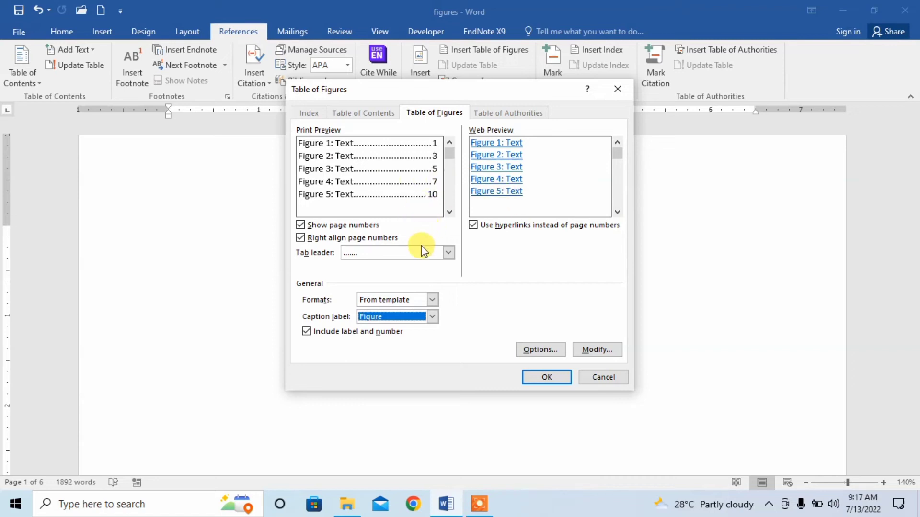
left_click(560, 378)
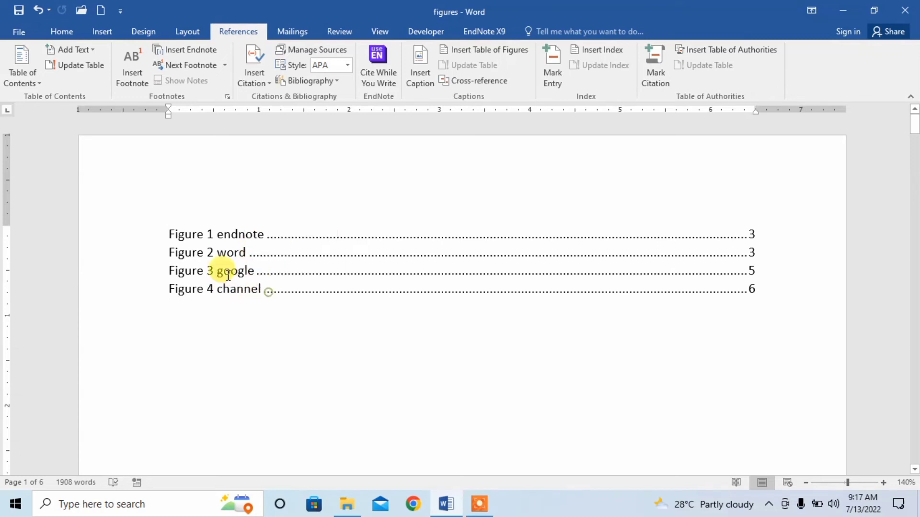
Step: Review the list of figures on page 1 and the list of tables on page 2
left_click(200, 254, "shift")
scroll(254, 287, "down", 5)
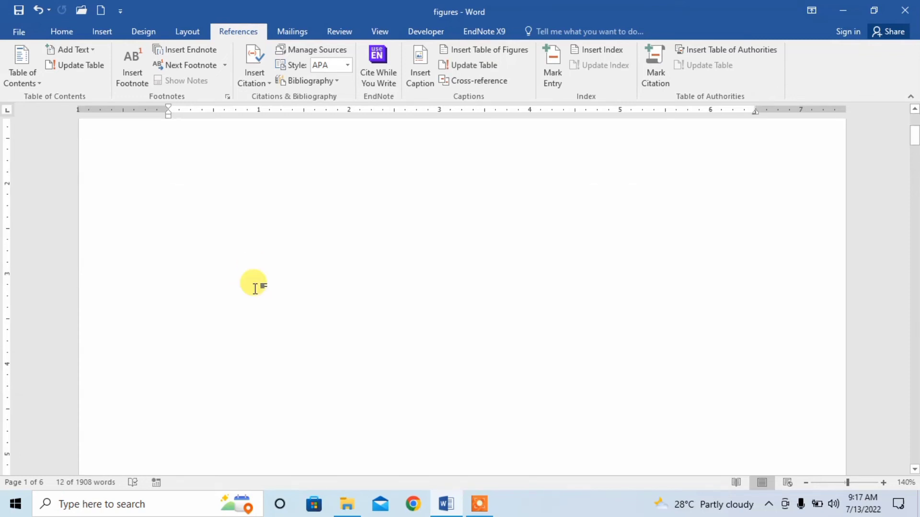
scroll(254, 288, "down", 7)
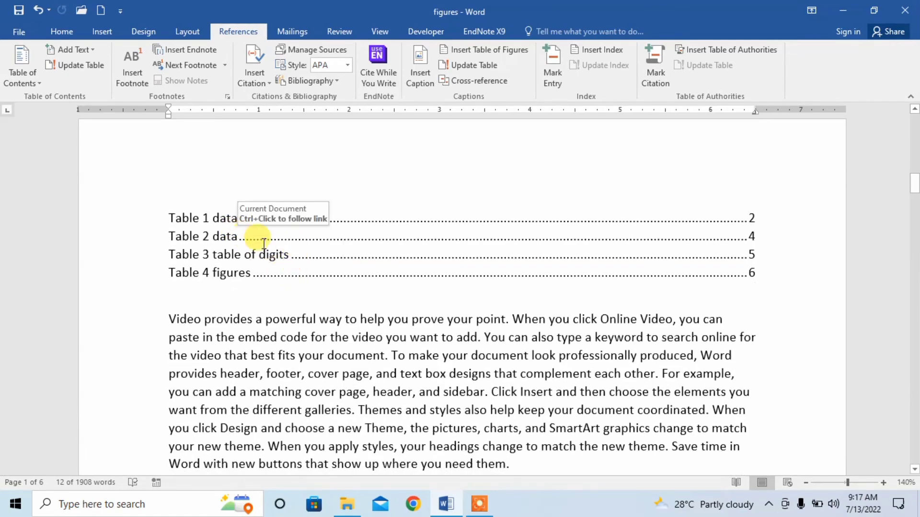
left_click(252, 273)
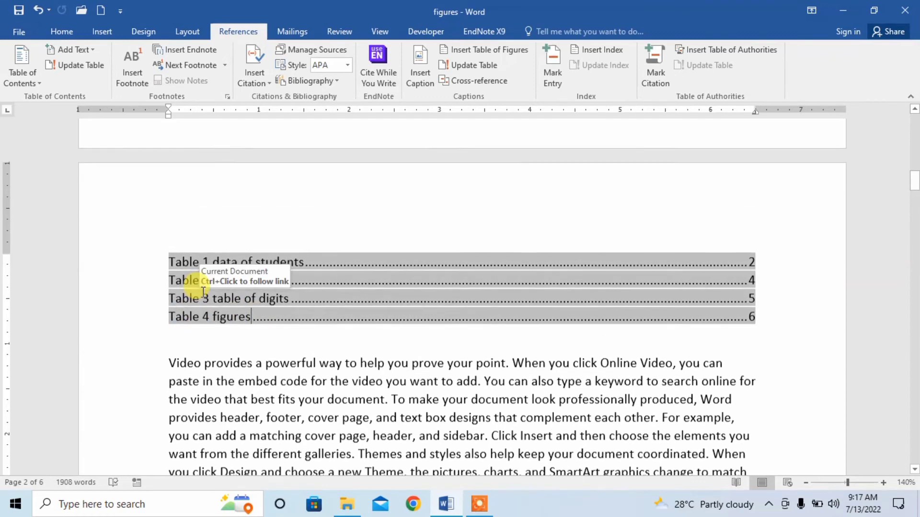
scroll(196, 290, "up", 8)
scroll(213, 316, "down", 6)
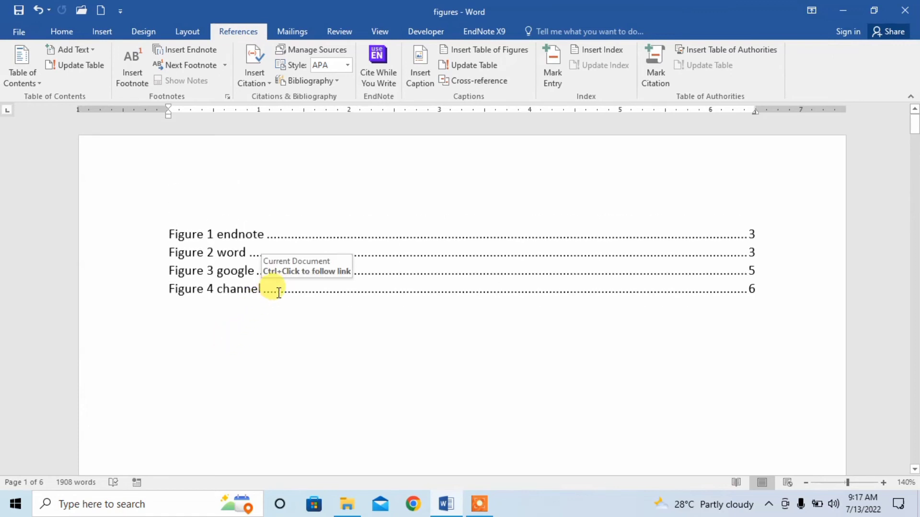
Step: Update the entire list of figures on page 1, including its entries and page numbers
left_click(245, 261)
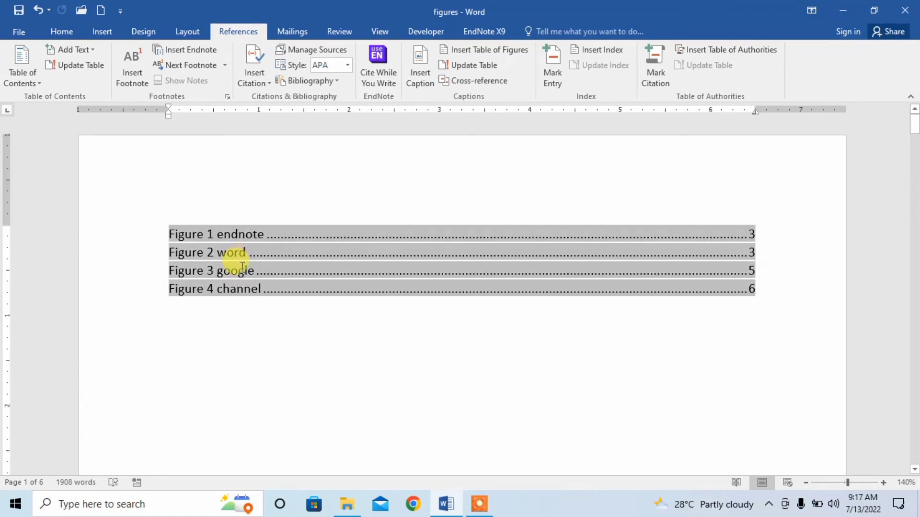
right_click(214, 232)
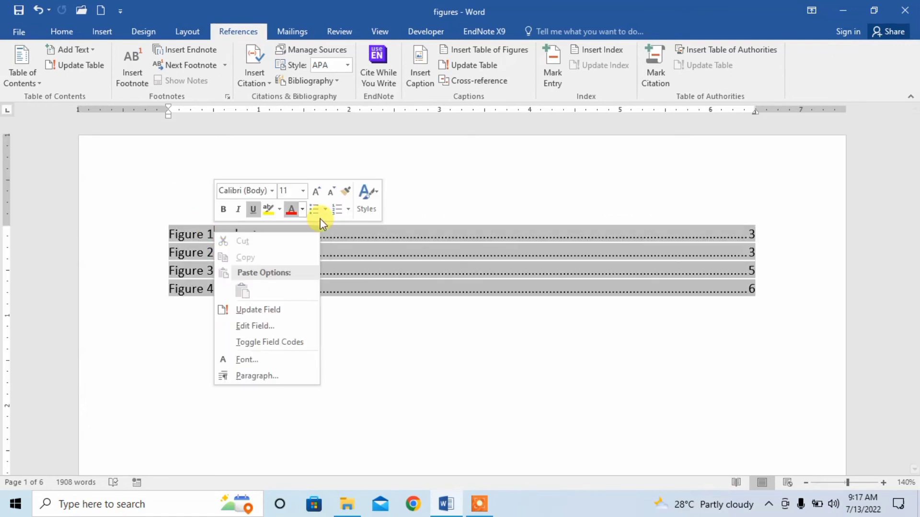
left_click(385, 212)
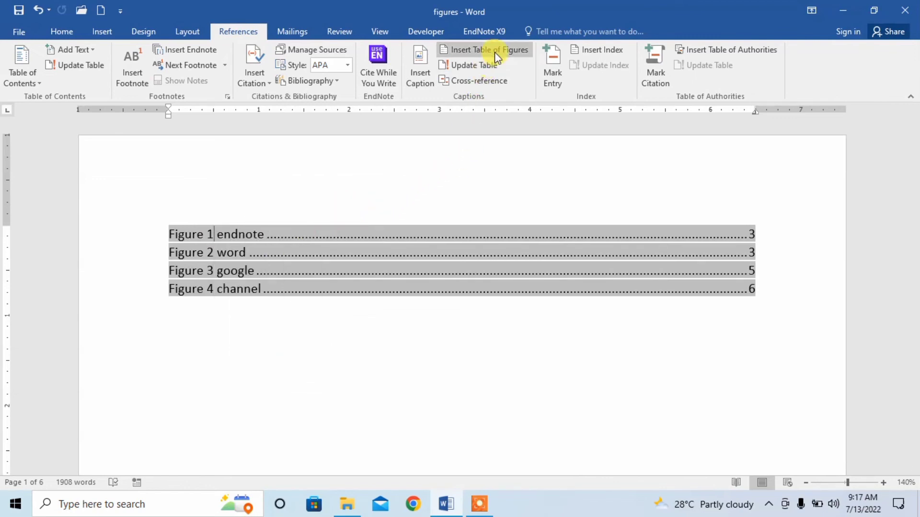
left_click(471, 65)
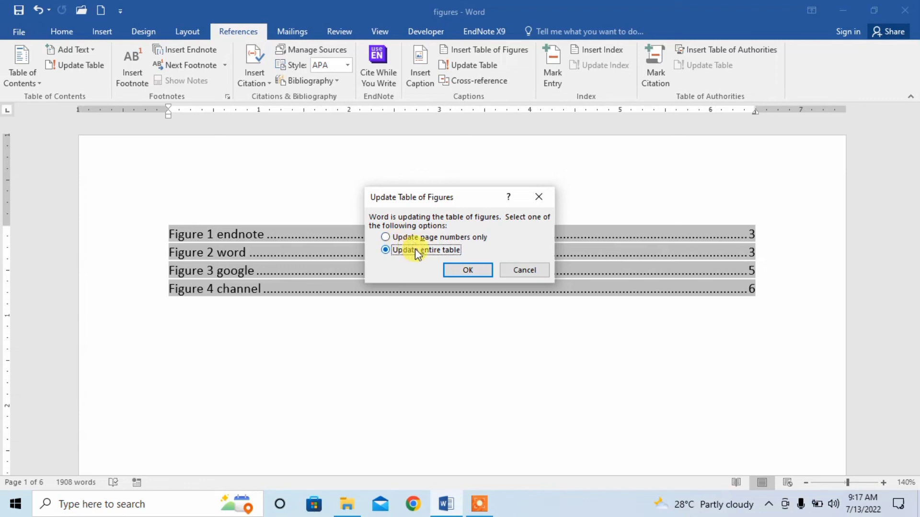
left_click(468, 270)
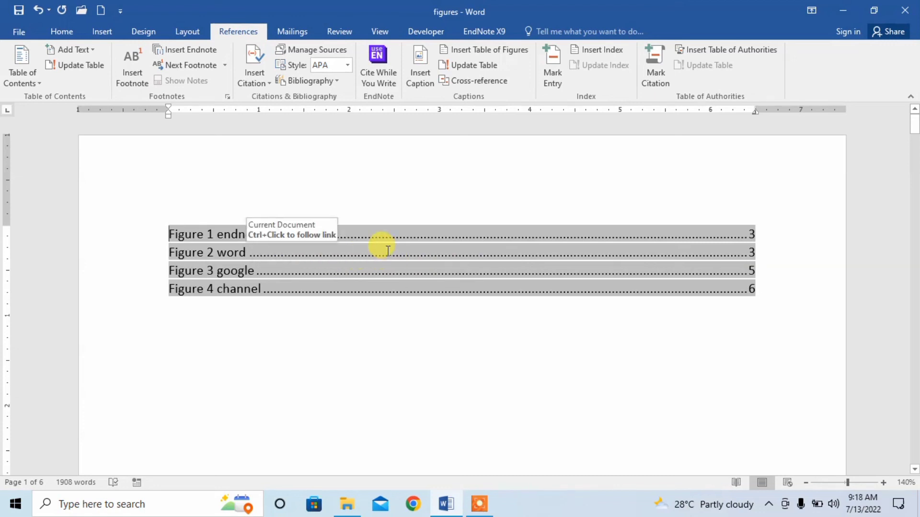
scroll(388, 250, "down", 5)
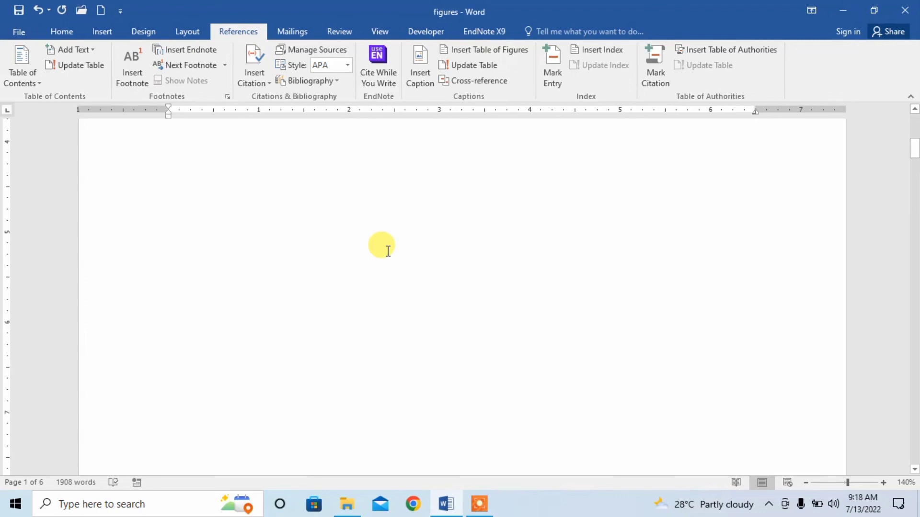
scroll(388, 250, "down", 10)
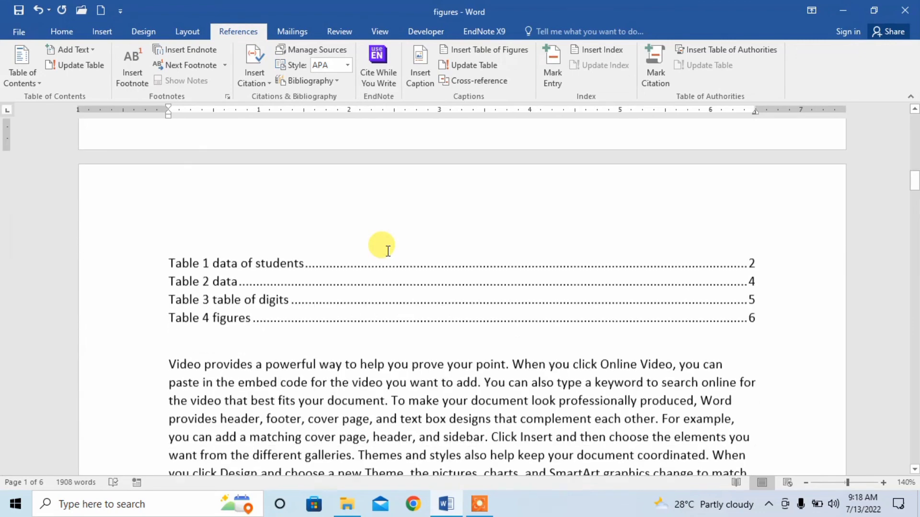
scroll(388, 250, "up", 8)
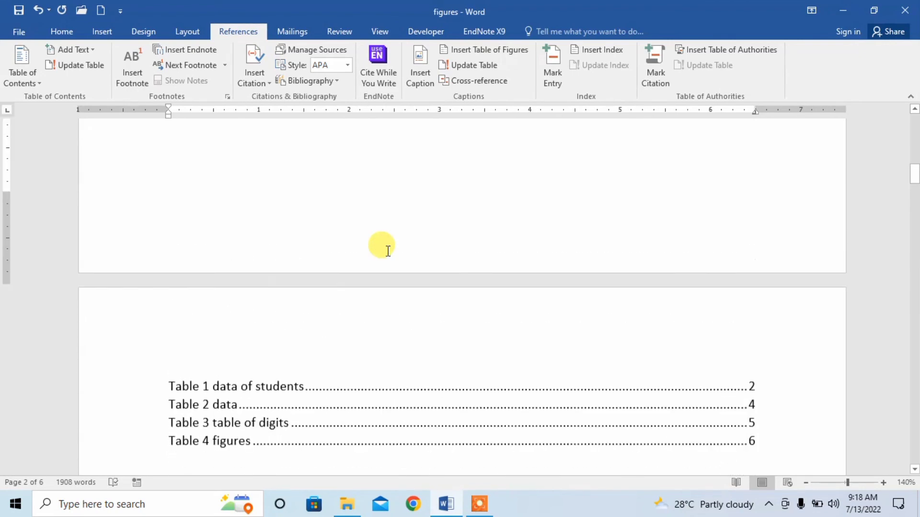